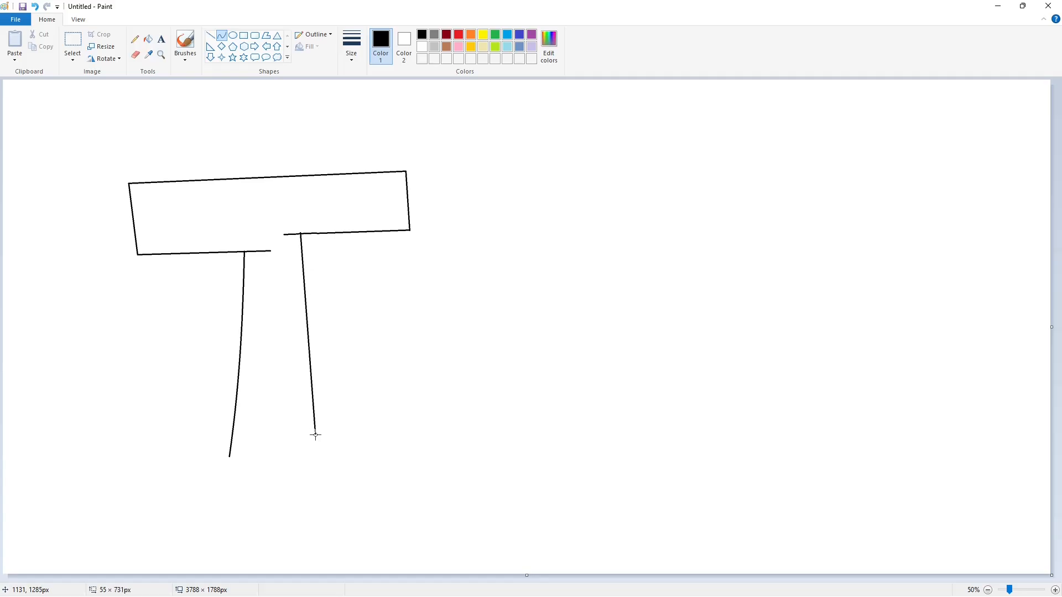
Bow the right side of the T's stem inward and close the stem's base with a straight line
{"action": "left_click_drag", "start_coordinate": [301, 301], "coordinate": [295, 284]}
{"action": "left_click_drag", "start_coordinate": [301, 364], "coordinate": [304, 382]}
{"action": "left_click", "coordinate": [211, 35]}
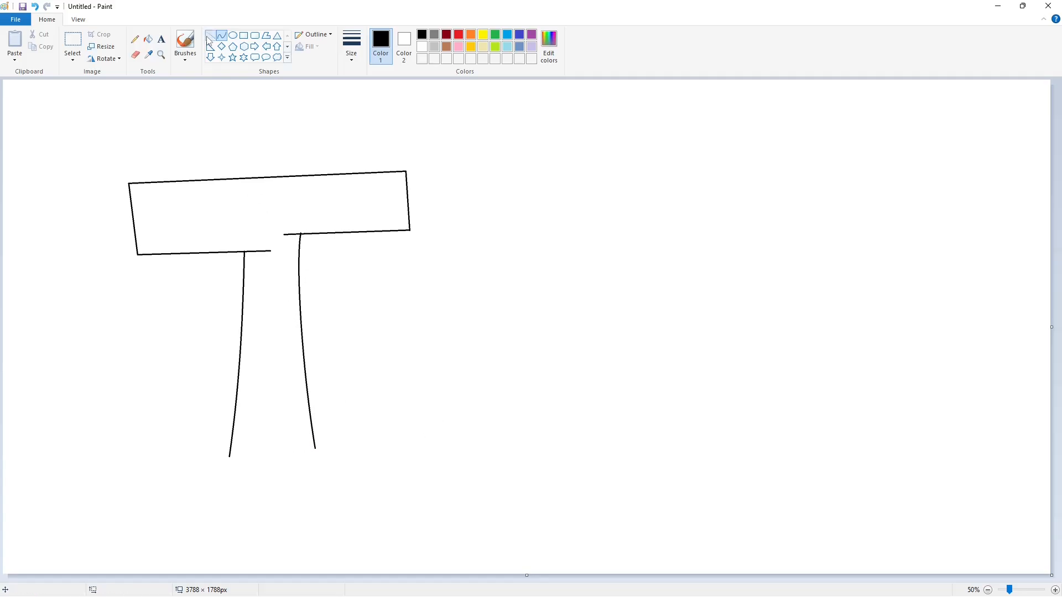
{"action": "left_click_drag", "start_coordinate": [229, 457], "coordinate": [315, 448]}
Fill the T outline with black
{"action": "left_click", "coordinate": [189, 204]}
{"action": "left_click", "coordinate": [148, 39]}
{"action": "left_click", "coordinate": [236, 213]}
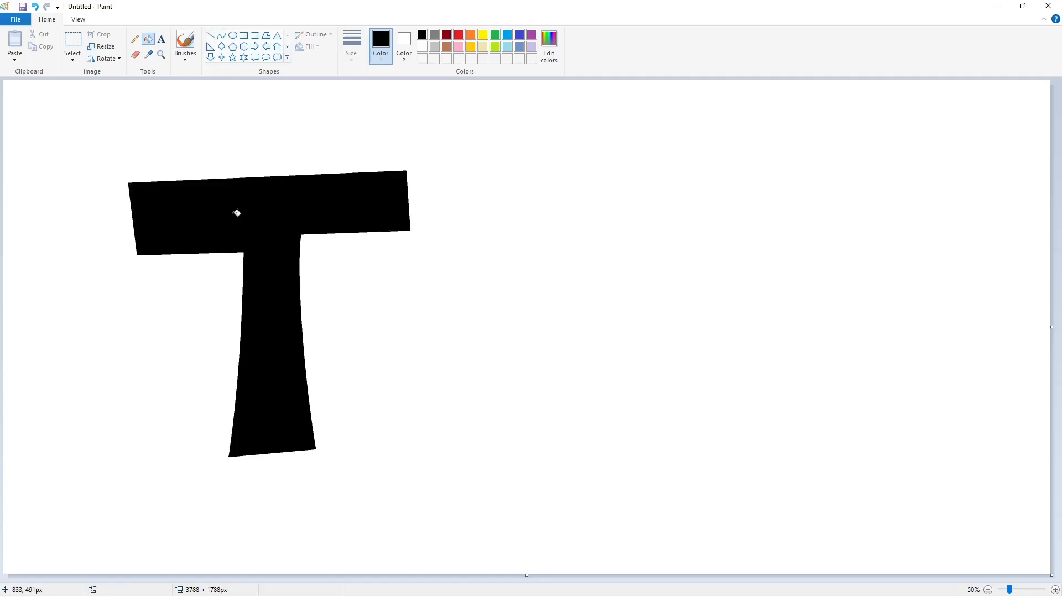
Outline an r beside the T's stem with a curved left edge, a short notched top and a tall outer arch
{"action": "left_click", "coordinate": [221, 35]}
{"action": "left_click_drag", "start_coordinate": [320, 286], "coordinate": [320, 403]}
{"action": "left_click_drag", "start_coordinate": [318, 325], "coordinate": [322, 343]}
{"action": "left_click", "coordinate": [210, 35]}
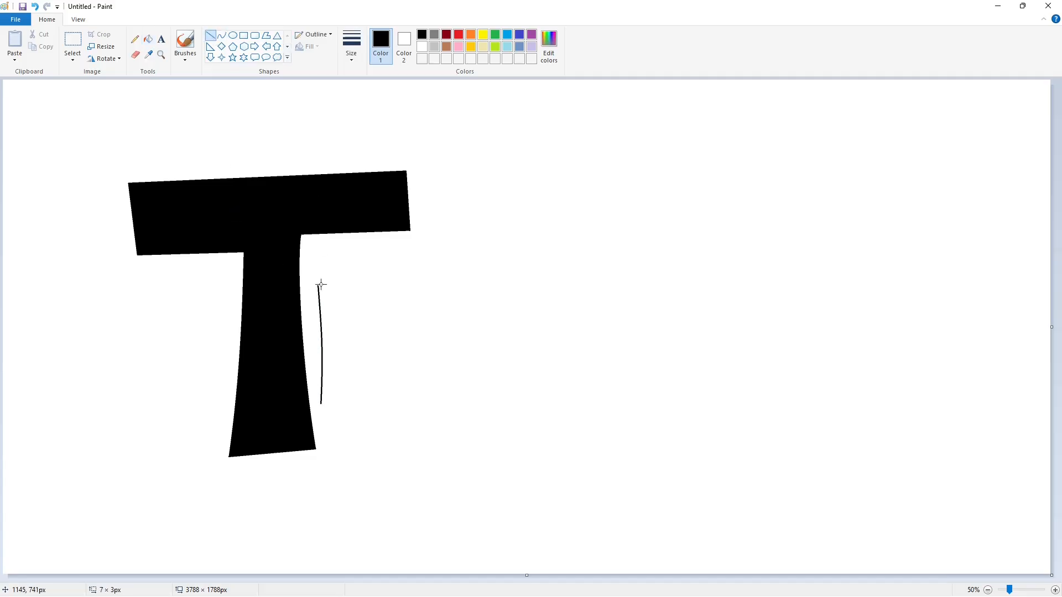
{"action": "left_click", "coordinate": [221, 36]}
{"action": "mouse_move", "coordinate": [338, 300]}
{"action": "left_mouse_down"}
{"action": "mouse_move", "coordinate": [407, 323]}
{"action": "mouse_move", "coordinate": [379, 242]}
{"action": "mouse_move", "coordinate": [381, 255]}
{"action": "left_mouse_up"}
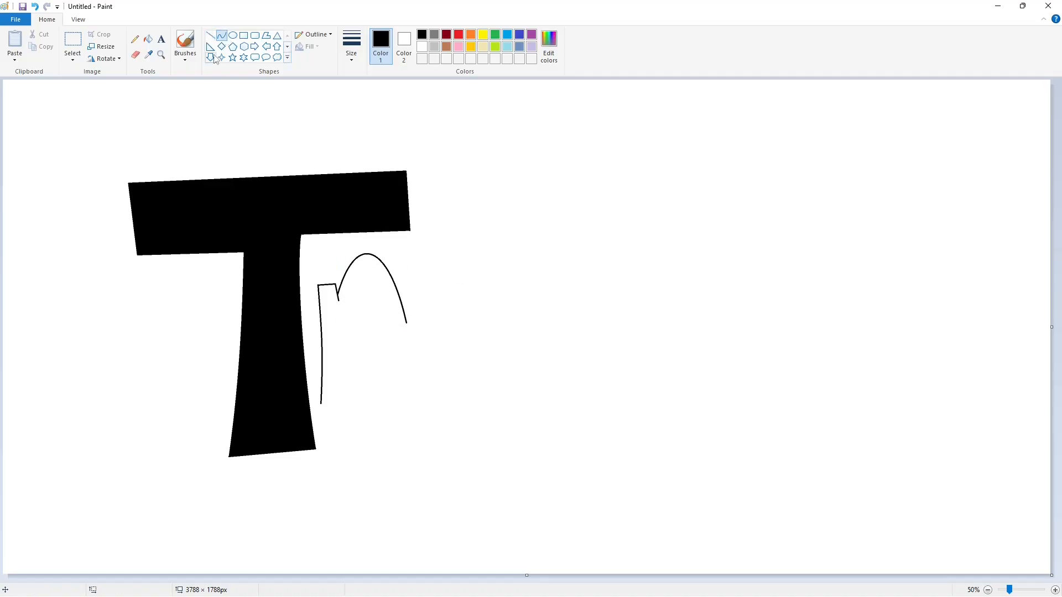
Close the r with a flat arm end, a narrow inner arch and a straight base, and fill it black
{"action": "left_click", "coordinate": [210, 34]}
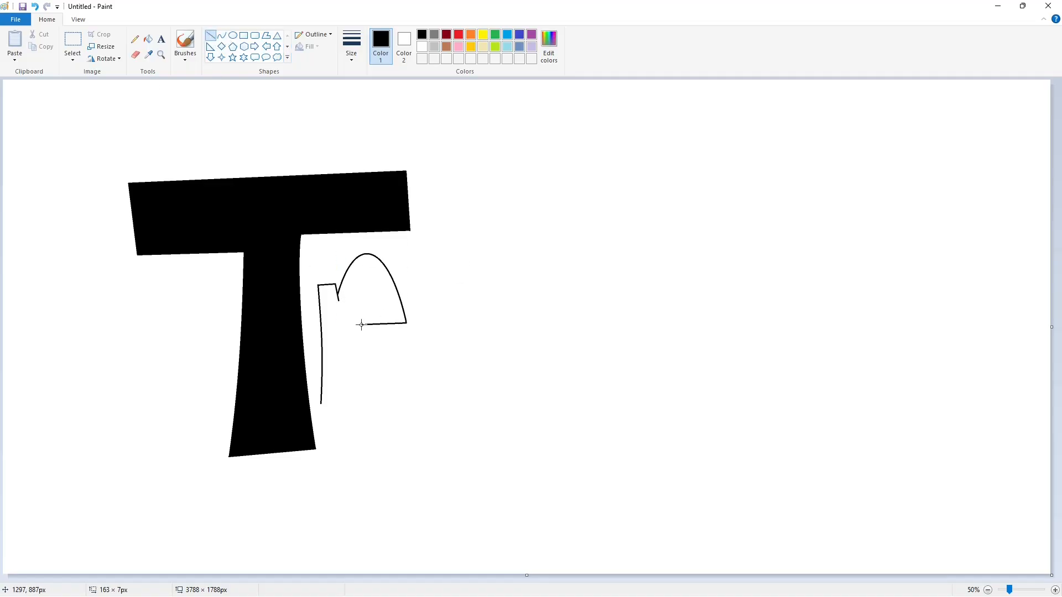
{"action": "left_click", "coordinate": [221, 35]}
{"action": "mouse_move", "coordinate": [362, 309]}
{"action": "left_mouse_down"}
{"action": "mouse_move", "coordinate": [354, 406]}
{"action": "mouse_move", "coordinate": [349, 271]}
{"action": "mouse_move", "coordinate": [335, 277]}
{"action": "left_mouse_up"}
{"action": "left_click", "coordinate": [213, 36]}
{"action": "left_click", "coordinate": [148, 39]}
{"action": "left_click", "coordinate": [334, 305]}
Draw a tall ellipse below the r's arm as the body of the first e
{"action": "left_click", "coordinate": [233, 35]}
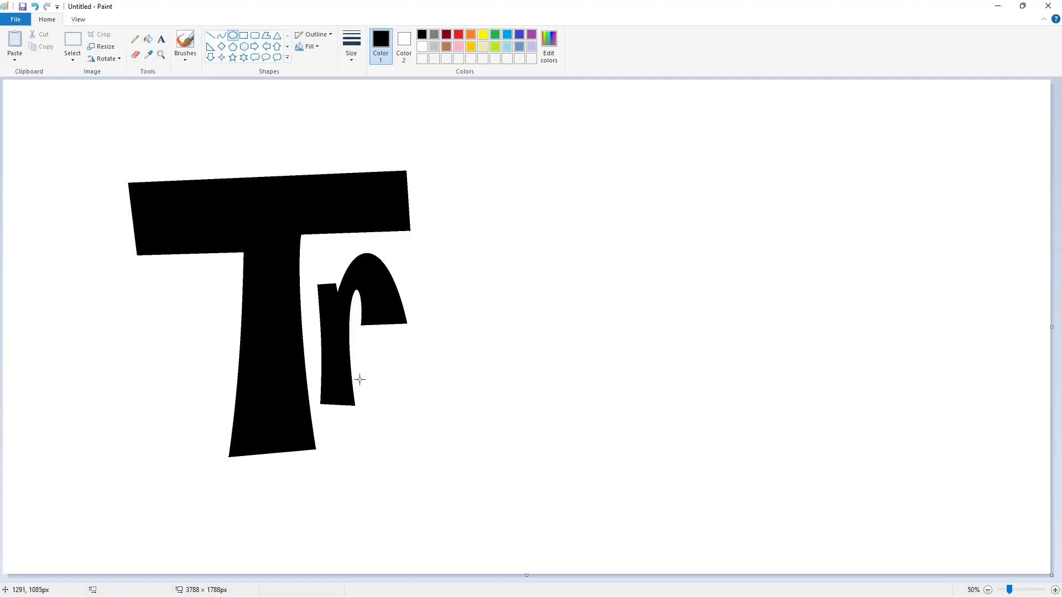
{"action": "left_click_drag", "start_coordinate": [369, 334], "coordinate": [439, 459]}
{"action": "left_click", "coordinate": [446, 327]}
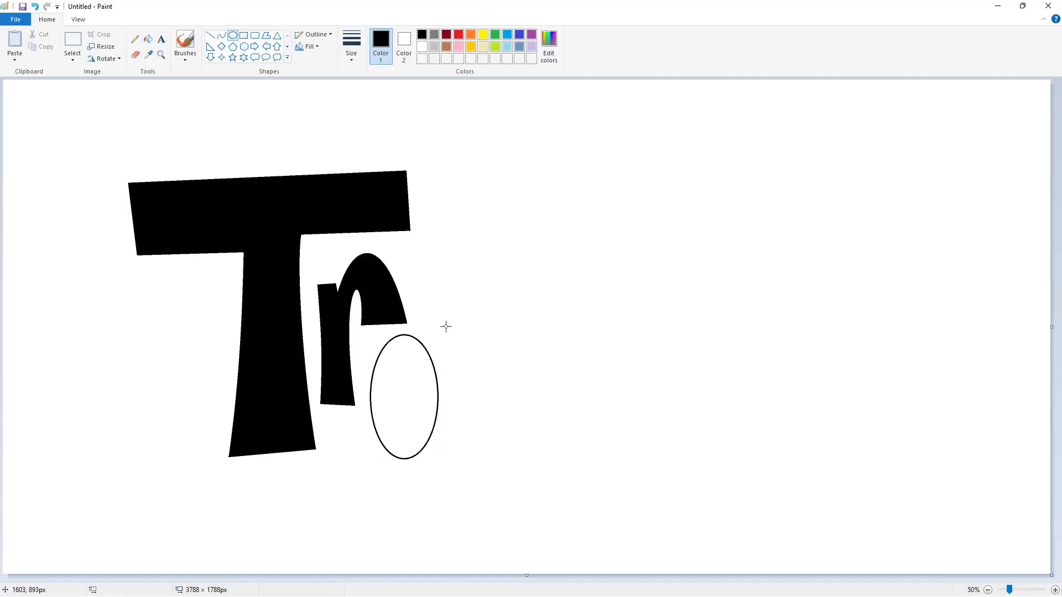
Outline the first e's lower opening inside the ellipse with a slanted crossbar line and a narrow U-shaped curve
{"action": "left_click", "coordinate": [210, 35]}
{"action": "mouse_move", "coordinate": [395, 399]}
{"action": "left_mouse_down"}
{"action": "mouse_move", "coordinate": [437, 383]}
{"action": "mouse_move", "coordinate": [415, 411]}
{"action": "left_mouse_up"}
{"action": "left_click", "coordinate": [222, 35]}
{"action": "left_click_drag", "start_coordinate": [409, 414], "coordinate": [397, 461]}
{"action": "left_click", "coordinate": [415, 460]}
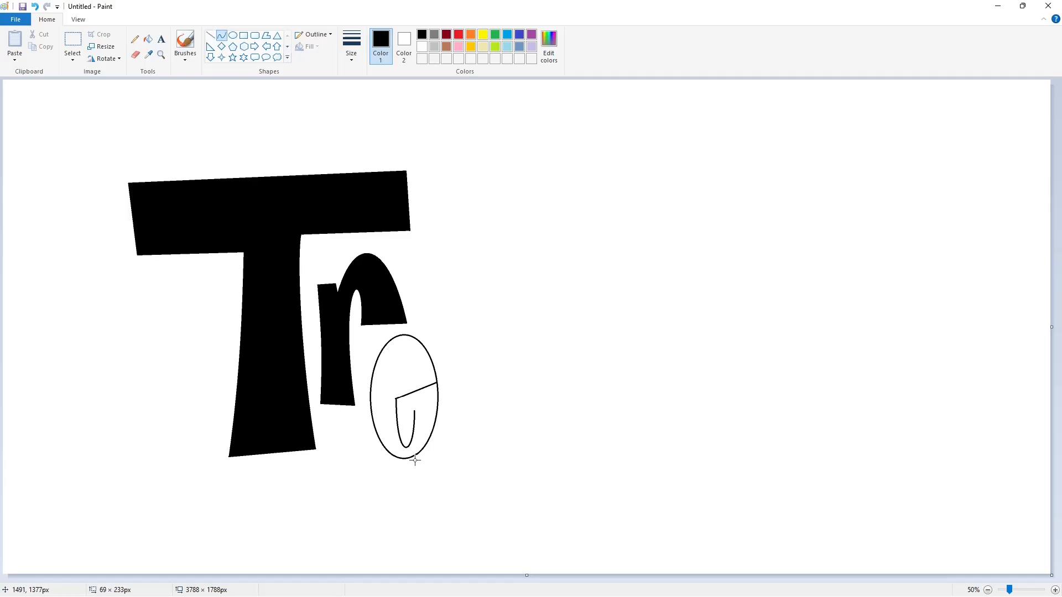
{"action": "left_click", "coordinate": [210, 35]}
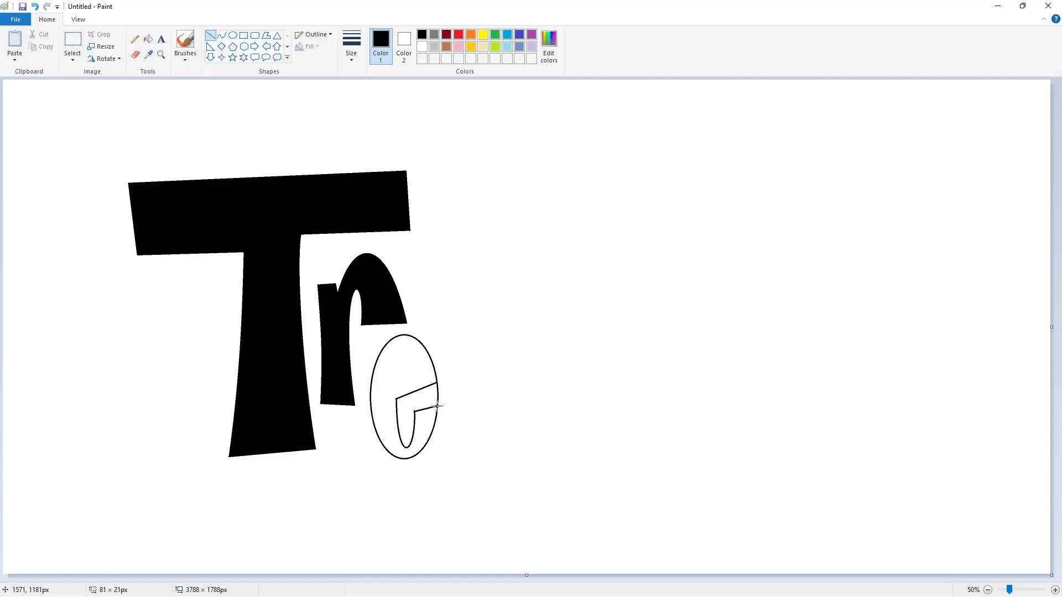
Outline the first e's eye with a slanted line and a narrow arch, and fill the letter's body black
{"action": "mouse_move", "coordinate": [384, 389]}
{"action": "left_mouse_down"}
{"action": "mouse_move", "coordinate": [421, 381]}
{"action": "mouse_move", "coordinate": [410, 383]}
{"action": "left_mouse_up"}
{"action": "left_click", "coordinate": [221, 34]}
{"action": "left_click_drag", "start_coordinate": [401, 368], "coordinate": [392, 339]}
{"action": "left_click", "coordinate": [403, 333]}
{"action": "left_click", "coordinate": [481, 341]}
{"action": "left_click", "coordinate": [148, 39]}
{"action": "left_click", "coordinate": [409, 354]}
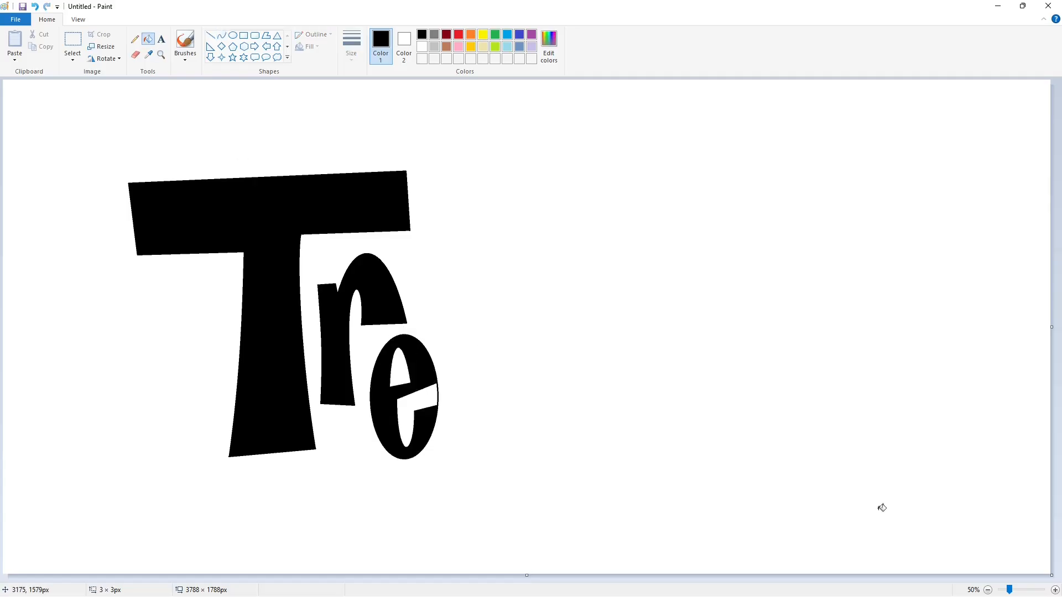
Remove the thin black outline across the first e's opening using white lines and a white fill
{"action": "left_click", "coordinate": [1055, 590]}
{"action": "scroll", "coordinate": [529, 536], "scroll_direction": "down", "scroll_amount": 3}
{"action": "left_click_drag", "start_coordinate": [487, 578], "coordinate": [666, 578]}
{"action": "left_click", "coordinate": [210, 36]}
{"action": "left_click", "coordinate": [423, 47]}
{"action": "left_click_drag", "start_coordinate": [499, 320], "coordinate": [515, 308]}
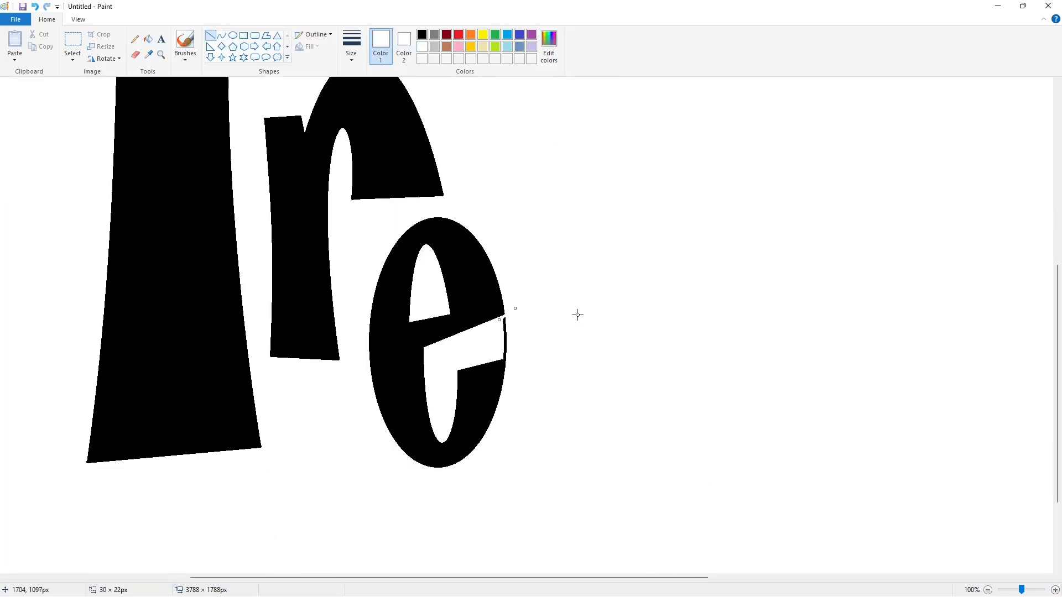
{"action": "left_click", "coordinate": [148, 39]}
{"action": "left_click", "coordinate": [987, 590]}
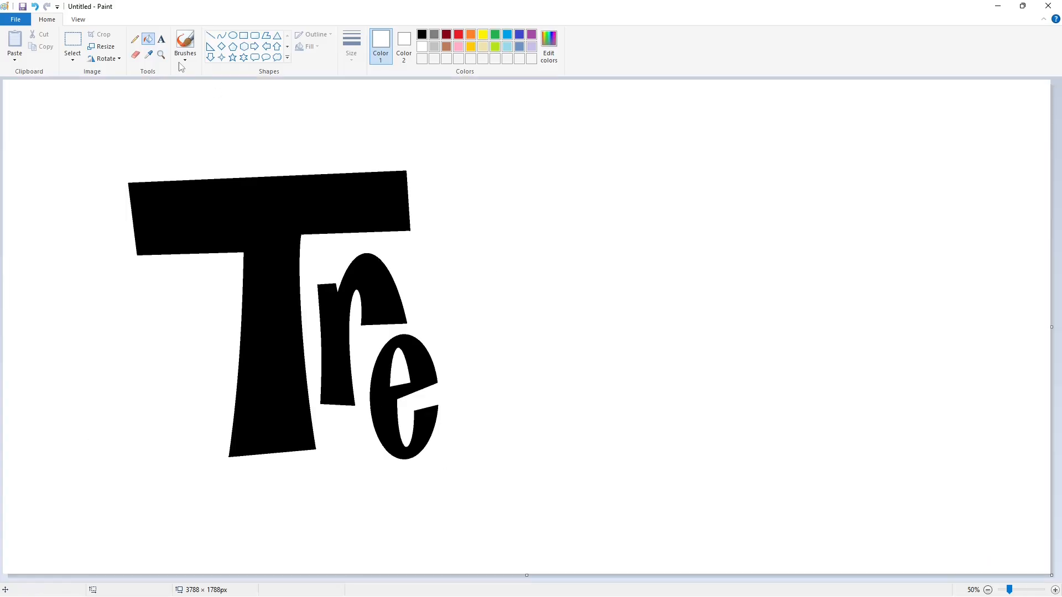
Draw a smaller black-outlined ellipse, about 181 × 321 px, up and to the right of the first e
{"action": "left_click", "coordinate": [233, 35]}
{"action": "left_click", "coordinate": [422, 34]}
{"action": "left_click_drag", "start_coordinate": [432, 281], "coordinate": [483, 365]}
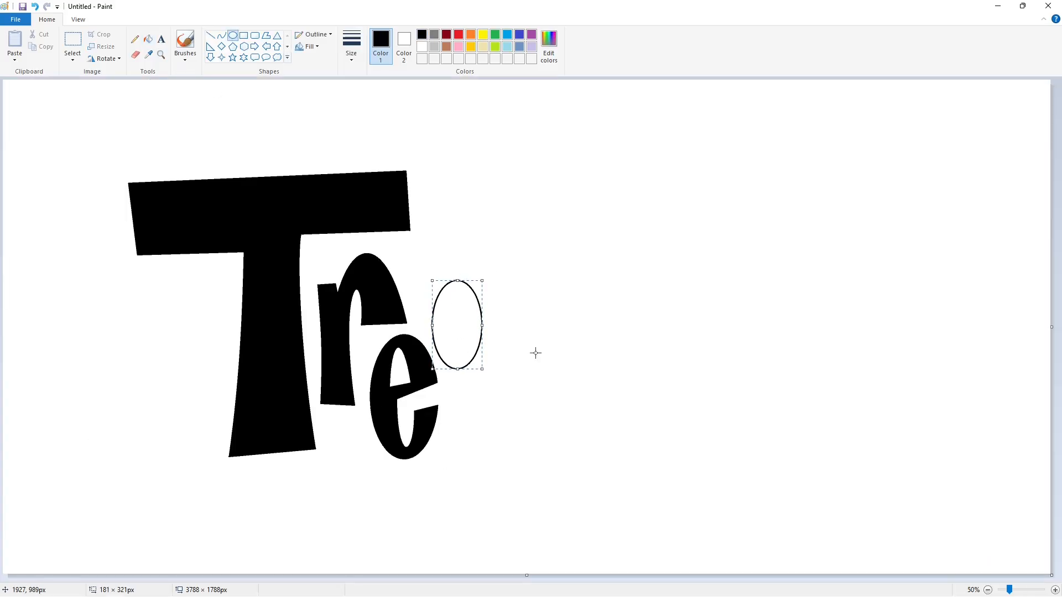
Outline the second e's lower opening with a slanted crossbar line and a narrow U-shaped curve
{"action": "left_click", "coordinate": [210, 35]}
{"action": "left_click_drag", "start_coordinate": [480, 316], "coordinate": [463, 333]}
{"action": "left_click", "coordinate": [222, 36]}
{"action": "left_click_drag", "start_coordinate": [457, 346], "coordinate": [453, 371]}
{"action": "left_click_drag", "start_coordinate": [456, 371], "coordinate": [466, 375]}
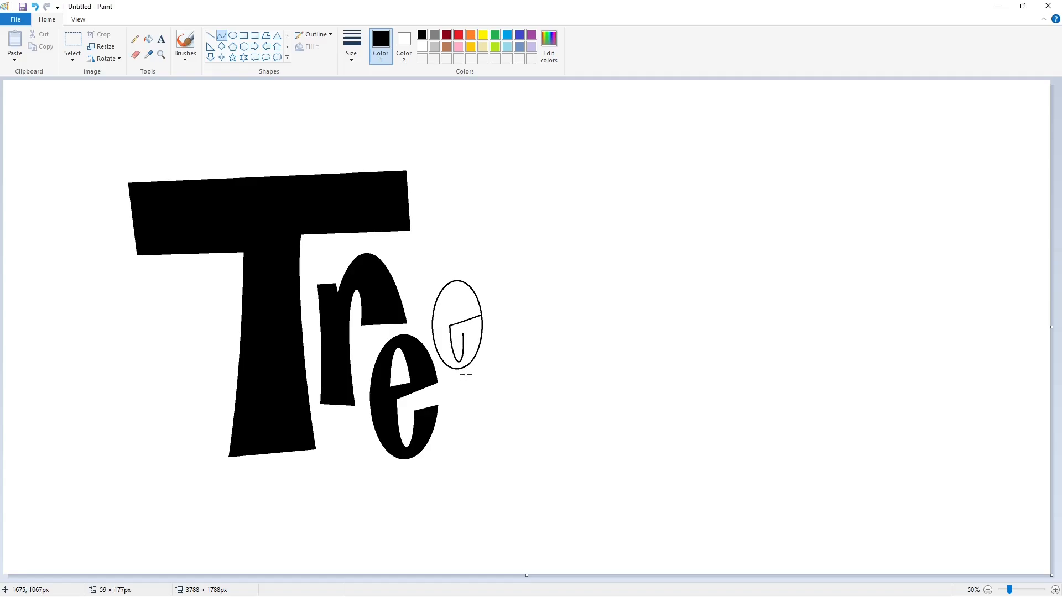
Complete the second e's lower lip and arched eye outlines, and fill its body black
{"action": "left_click", "coordinate": [210, 36]}
{"action": "left_click_drag", "start_coordinate": [479, 336], "coordinate": [457, 274]}
{"action": "left_click", "coordinate": [222, 36]}
{"action": "left_click", "coordinate": [147, 39]}
{"action": "left_click", "coordinate": [442, 343]}
Clear the leftover outline across the second e's opening with white separating lines and a white fill
{"action": "left_click", "coordinate": [1055, 590]}
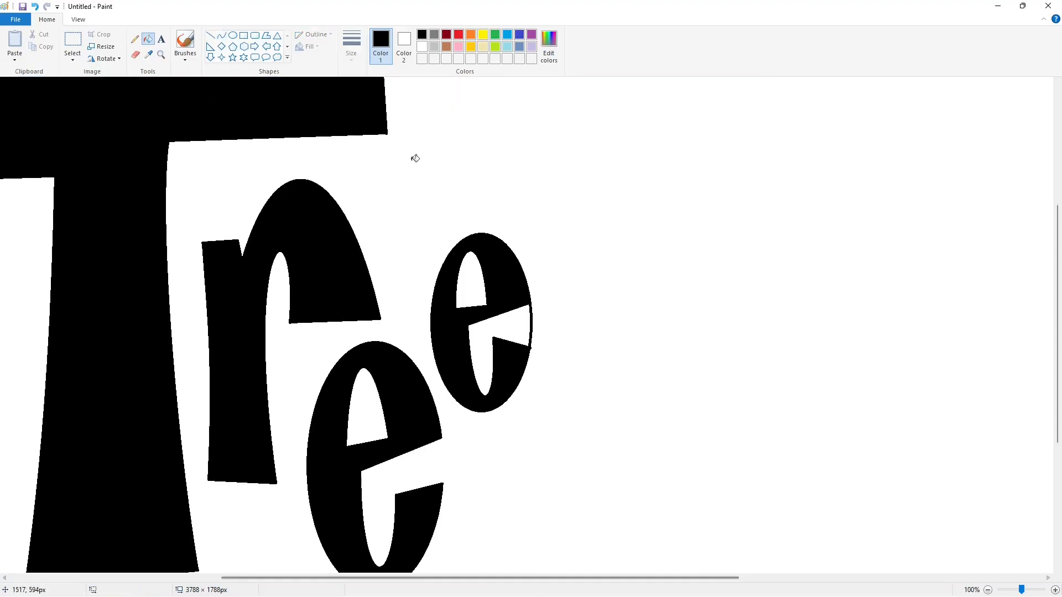
{"action": "left_click", "coordinate": [210, 35]}
{"action": "left_click", "coordinate": [421, 47]}
{"action": "left_click_drag", "start_coordinate": [527, 307], "coordinate": [551, 291]}
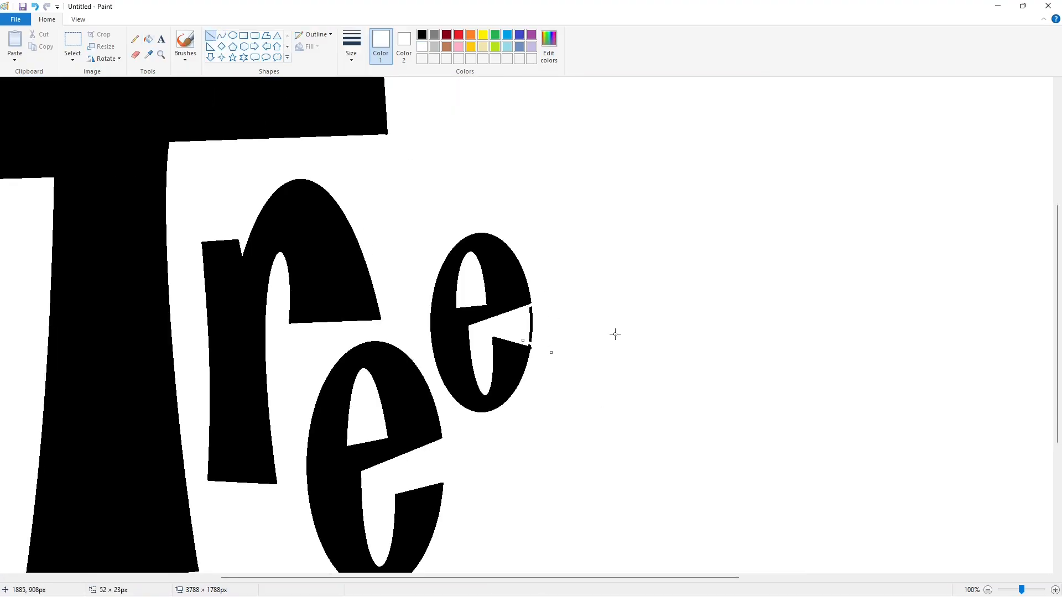
{"action": "left_click", "coordinate": [148, 39]}
{"action": "left_click", "coordinate": [530, 325]}
{"action": "key", "text": "ctrl+Page_Down"}
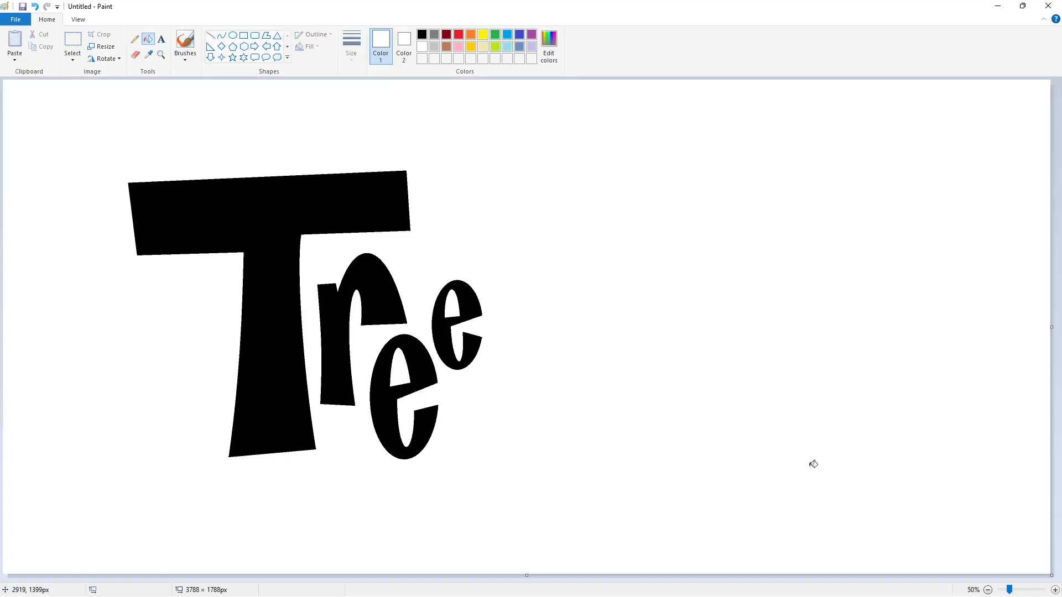
Outline an h in black beside the second e with a tall flat-topped stem and a wide outer arch
{"action": "left_click", "coordinate": [210, 35]}
{"action": "left_click", "coordinate": [422, 34]}
{"action": "mouse_move", "coordinate": [492, 208]}
{"action": "left_mouse_down"}
{"action": "mouse_move", "coordinate": [489, 434]}
{"action": "mouse_move", "coordinate": [493, 205]}
{"action": "mouse_move", "coordinate": [519, 208]}
{"action": "left_mouse_up"}
{"action": "mouse_move", "coordinate": [520, 207]}
{"action": "left_mouse_down"}
{"action": "mouse_move", "coordinate": [517, 343]}
{"action": "mouse_move", "coordinate": [604, 429]}
{"action": "mouse_move", "coordinate": [542, 227]}
{"action": "mouse_move", "coordinate": [652, 282]}
{"action": "left_mouse_up"}
{"action": "key", "text": "ctrl+z"}
{"action": "mouse_move", "coordinate": [523, 348]}
{"action": "left_mouse_down"}
{"action": "mouse_move", "coordinate": [573, 380]}
{"action": "mouse_move", "coordinate": [606, 433]}
{"action": "left_mouse_up"}
{"action": "mouse_move", "coordinate": [569, 387]}
{"action": "left_mouse_down"}
{"action": "mouse_move", "coordinate": [548, 360]}
{"action": "mouse_move", "coordinate": [528, 214]}
{"action": "left_mouse_up"}
{"action": "left_click_drag", "start_coordinate": [547, 222], "coordinate": [649, 263]}
Draw the h's slanted stem base and a narrower inner arch beneath the outer one
{"action": "left_click", "coordinate": [211, 35]}
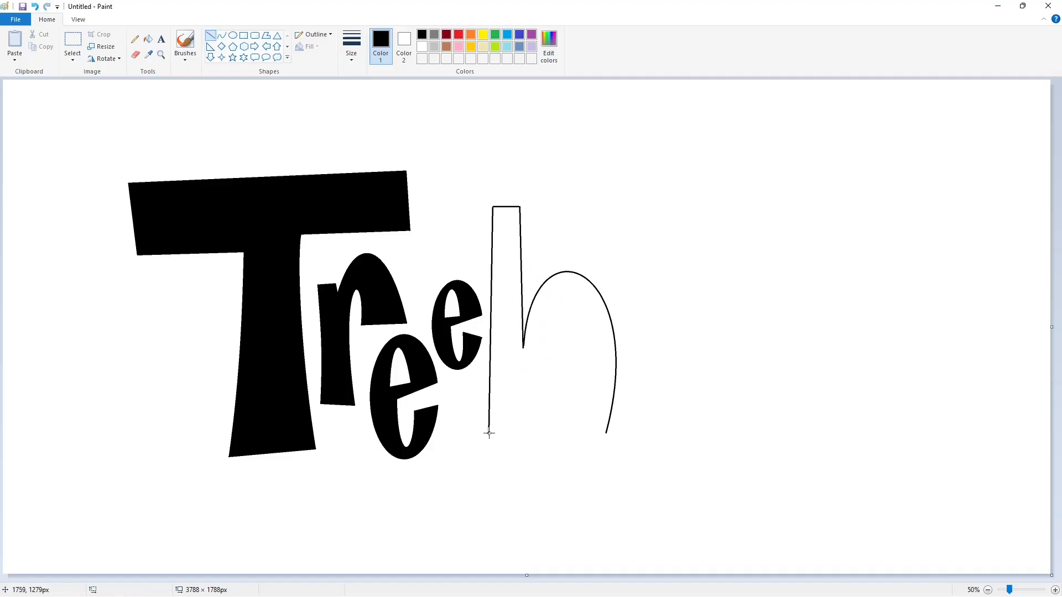
{"action": "mouse_move", "coordinate": [488, 433]}
{"action": "left_mouse_down"}
{"action": "mouse_move", "coordinate": [546, 440]}
{"action": "mouse_move", "coordinate": [590, 425]}
{"action": "left_mouse_up"}
{"action": "left_click", "coordinate": [221, 35]}
{"action": "left_click_drag", "start_coordinate": [564, 433], "coordinate": [505, 323]}
{"action": "left_click_drag", "start_coordinate": [539, 317], "coordinate": [605, 283]}
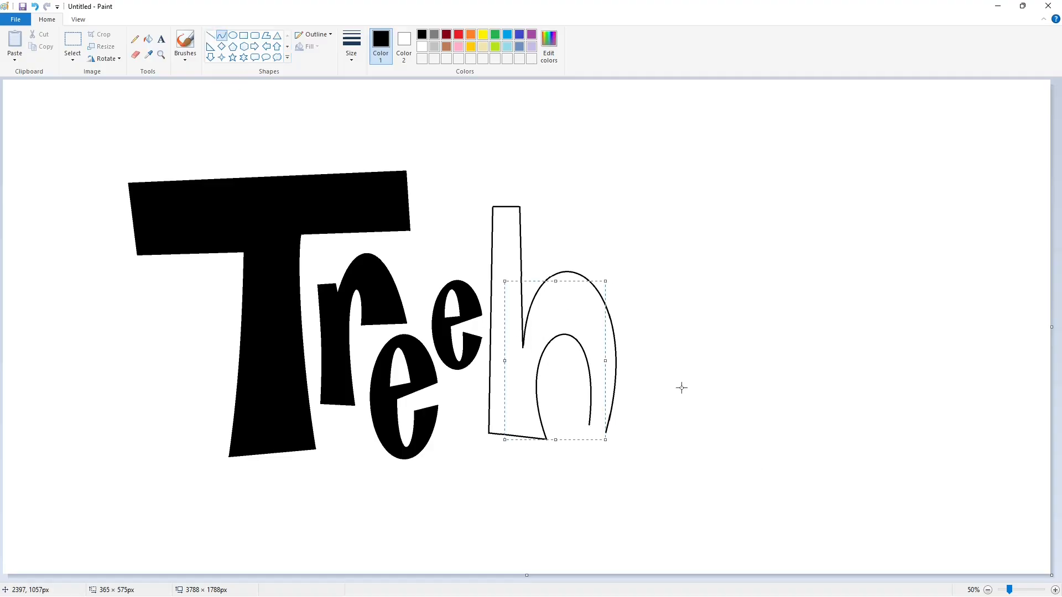
{"action": "left_click", "coordinate": [681, 388]}
Close the foot of the h's right leg with a line and fill the letter black
{"action": "left_click", "coordinate": [210, 35]}
{"action": "left_click", "coordinate": [148, 38]}
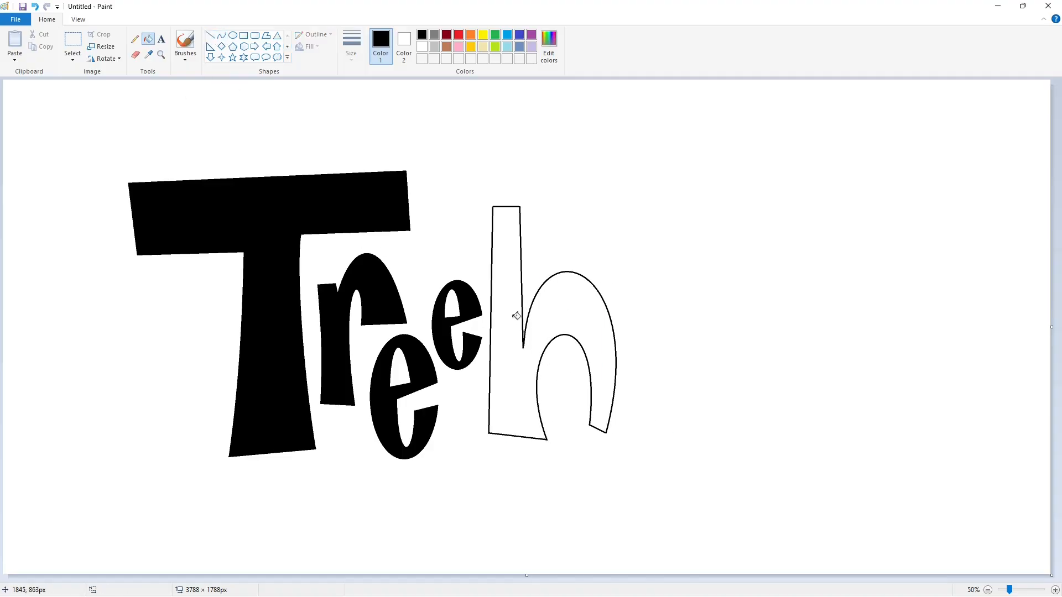
{"action": "left_click", "coordinate": [516, 316]}
Draw an ellipse about 261 × 493 px beside the h, with a narrow ellipse about 87 × 389 px inside it
{"action": "left_click", "coordinate": [233, 35]}
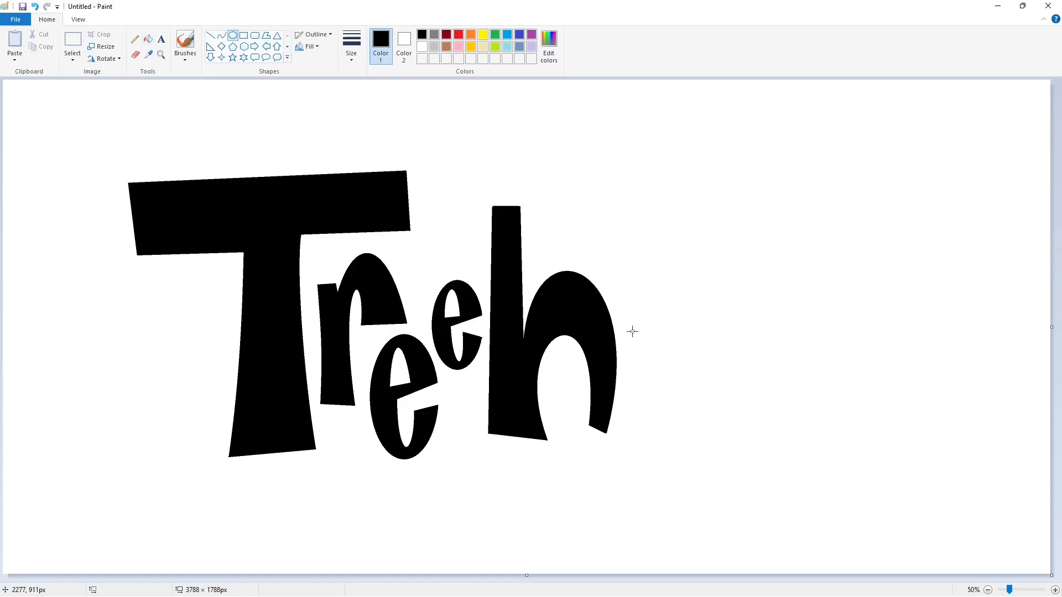
{"action": "left_click_drag", "start_coordinate": [629, 314], "coordinate": [700, 449]}
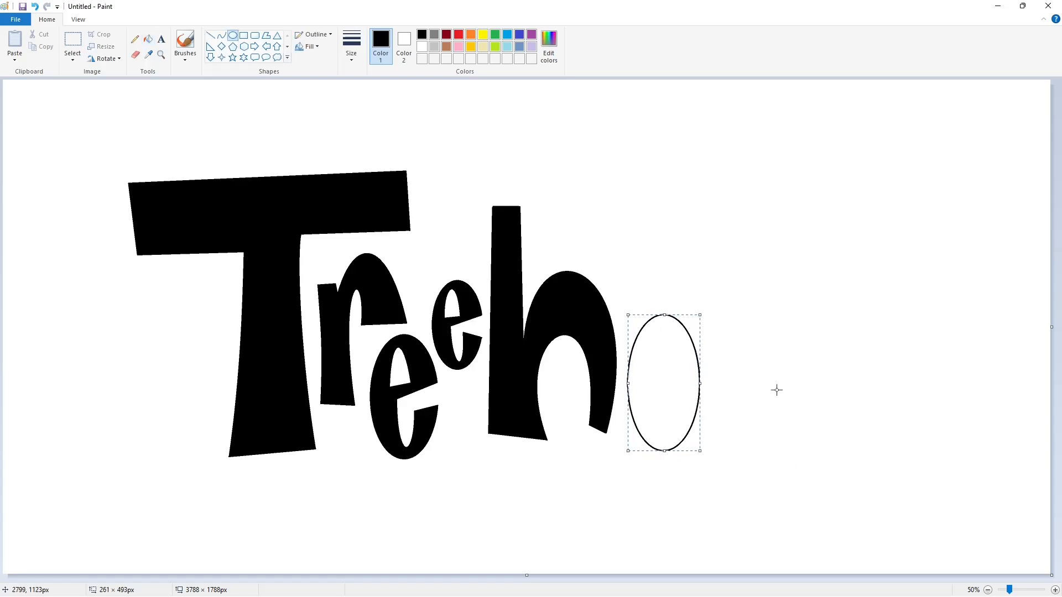
{"action": "left_click_drag", "start_coordinate": [653, 327], "coordinate": [677, 435]}
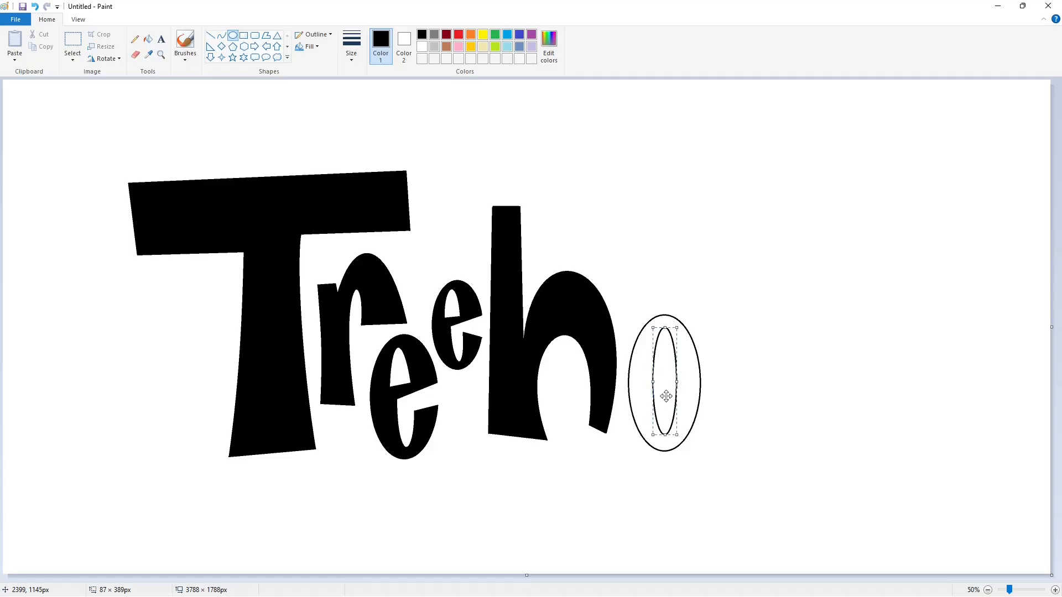
Move the narrow inner ellipse to the blank upper-right canvas area and copy a rectangular selection around it
{"action": "left_click_drag", "start_coordinate": [666, 396], "coordinate": [901, 216]}
{"action": "left_click", "coordinate": [72, 42]}
{"action": "left_click_drag", "start_coordinate": [868, 124], "coordinate": [950, 306]}
{"action": "key", "text": "ctrl+c"}
Try a pasted copy of the narrow ellipse skewed 5 degrees horizontally and flipped horizontally inside the o
{"action": "key", "text": "ctrl+v"}
{"action": "left_click", "coordinate": [106, 59]}
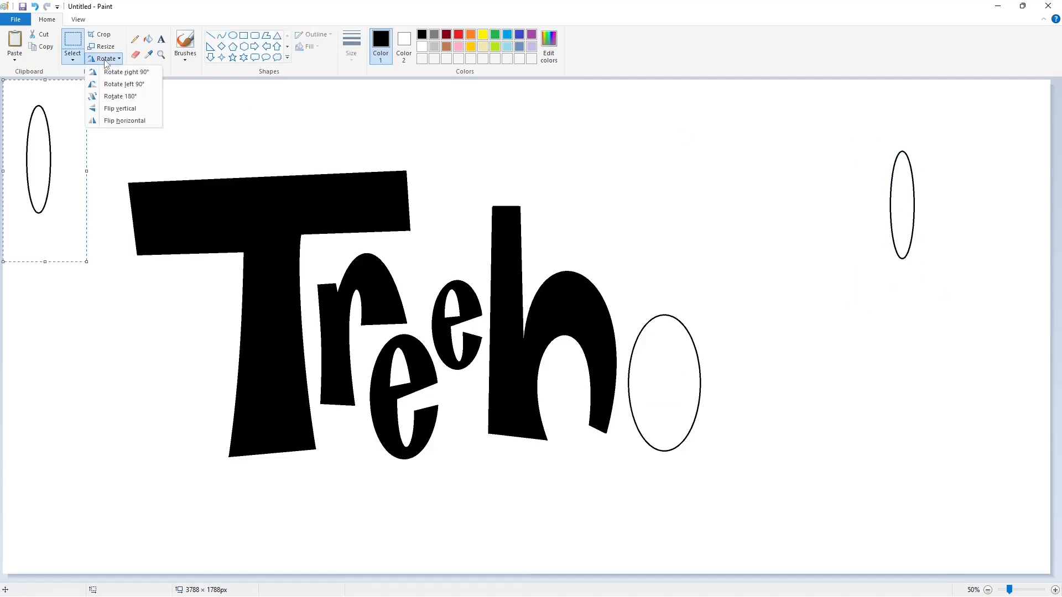
{"action": "left_click", "coordinate": [102, 48]}
{"action": "left_click_drag", "start_coordinate": [133, 194], "coordinate": [107, 196]}
{"action": "type", "text": "5"}
{"action": "left_click", "coordinate": [95, 249]}
{"action": "left_click", "coordinate": [109, 59]}
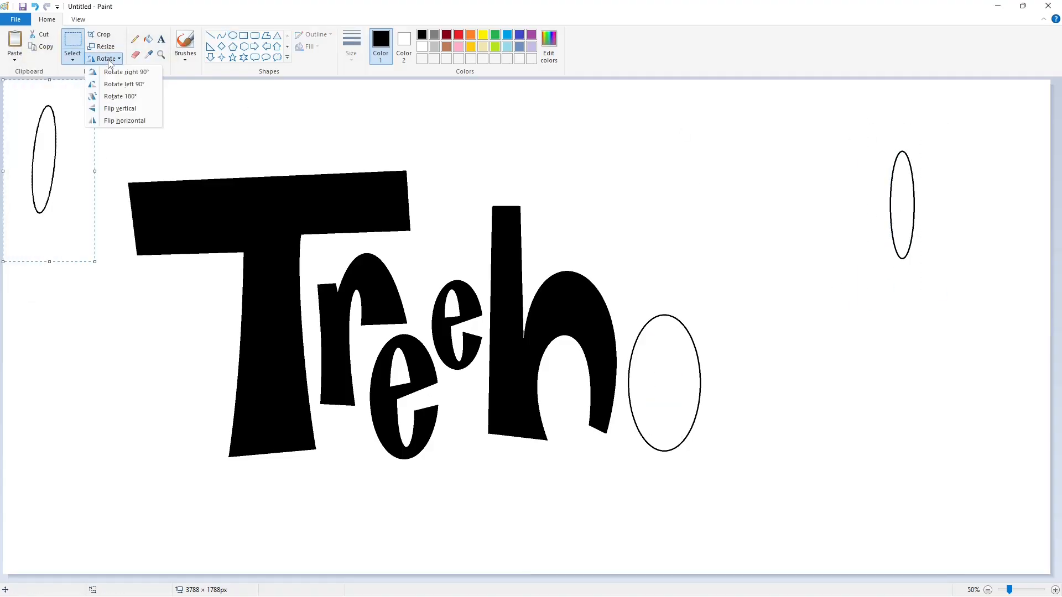
{"action": "left_click", "coordinate": [124, 121]}
{"action": "left_click_drag", "start_coordinate": [52, 156], "coordinate": [660, 380]}
{"action": "key", "text": "Delete"}
Paste the narrow ellipse again, skew it 3 degrees horizontally and flip it horizontally
{"action": "key", "text": "ctrl+v"}
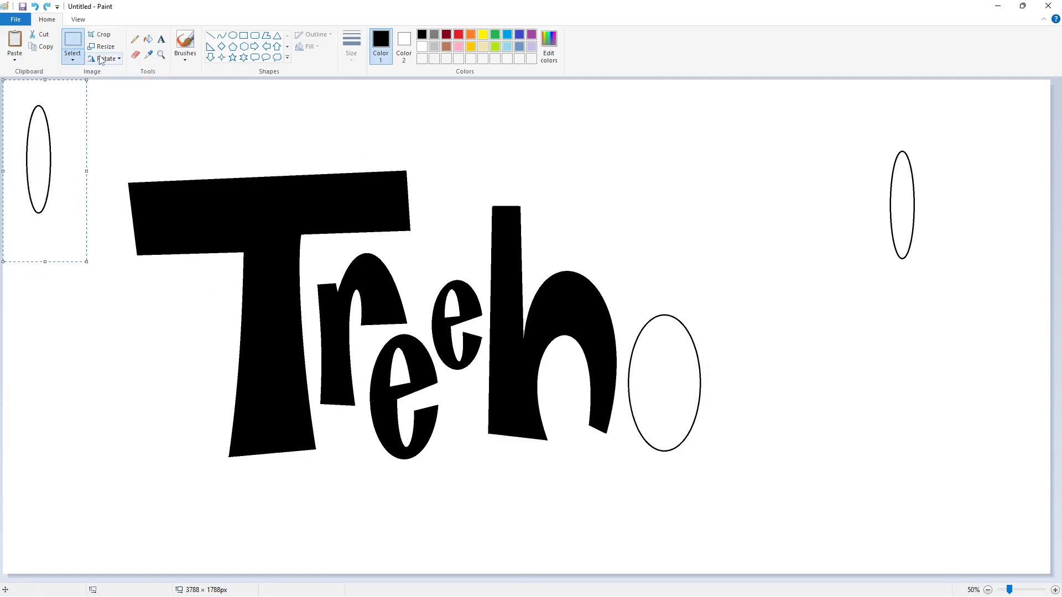
{"action": "left_click", "coordinate": [103, 47]}
{"action": "type", "text": "3"}
{"action": "left_click", "coordinate": [86, 252]}
{"action": "left_click", "coordinate": [73, 58]}
{"action": "left_click", "coordinate": [109, 58]}
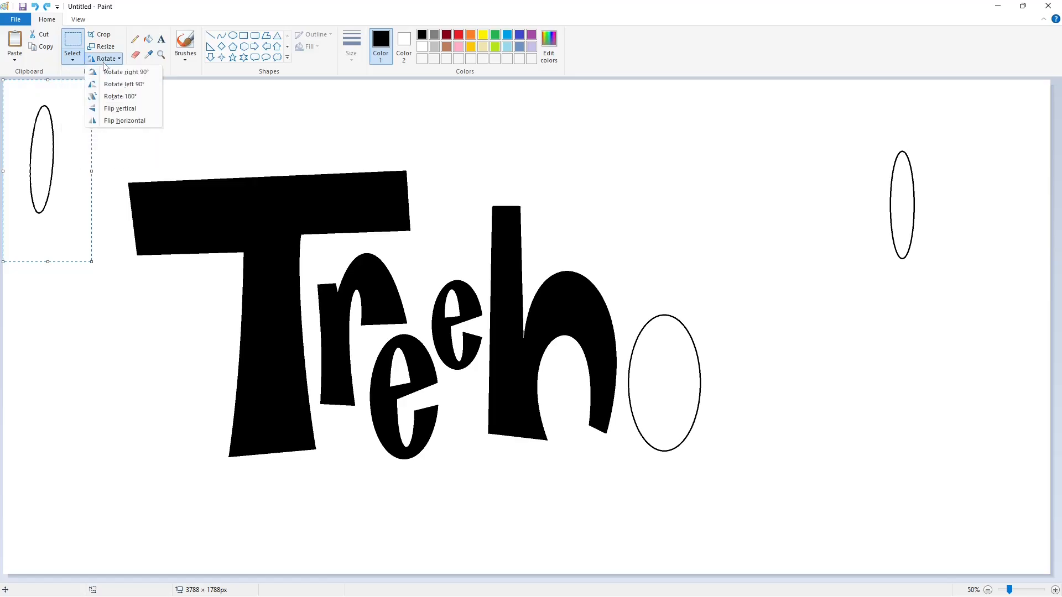
{"action": "left_click", "coordinate": [124, 118]}
Place the slanted ellipse in the middle of the o and fill the surrounding ring black
{"action": "left_click_drag", "start_coordinate": [44, 160], "coordinate": [662, 382]}
{"action": "left_click", "coordinate": [801, 379]}
{"action": "left_click", "coordinate": [147, 39]}
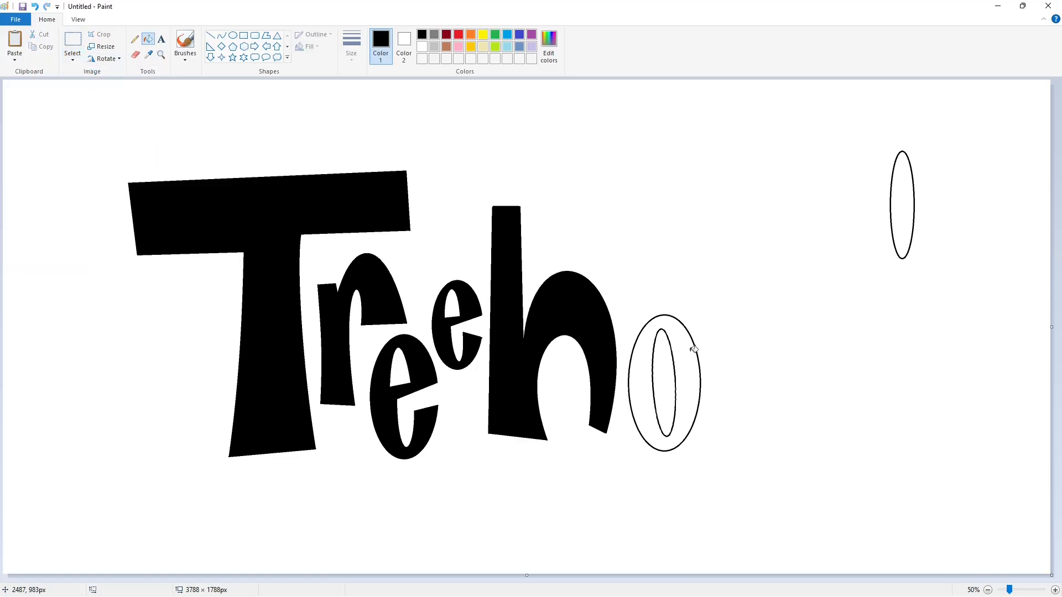
{"action": "left_click", "coordinate": [686, 343]}
Outline a u beside the o with a deep outer curve, a flat right top and a narrow inner curve
{"action": "left_click", "coordinate": [221, 35]}
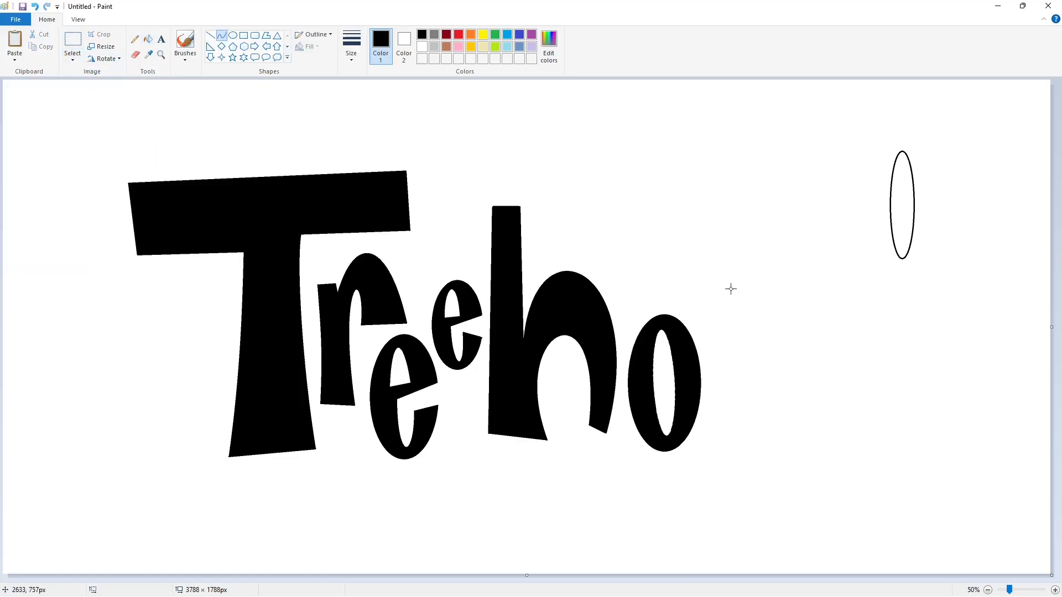
{"action": "mouse_move", "coordinate": [772, 287]}
{"action": "left_mouse_down"}
{"action": "mouse_move", "coordinate": [713, 350]}
{"action": "mouse_move", "coordinate": [789, 437]}
{"action": "mouse_move", "coordinate": [717, 461]}
{"action": "left_mouse_up"}
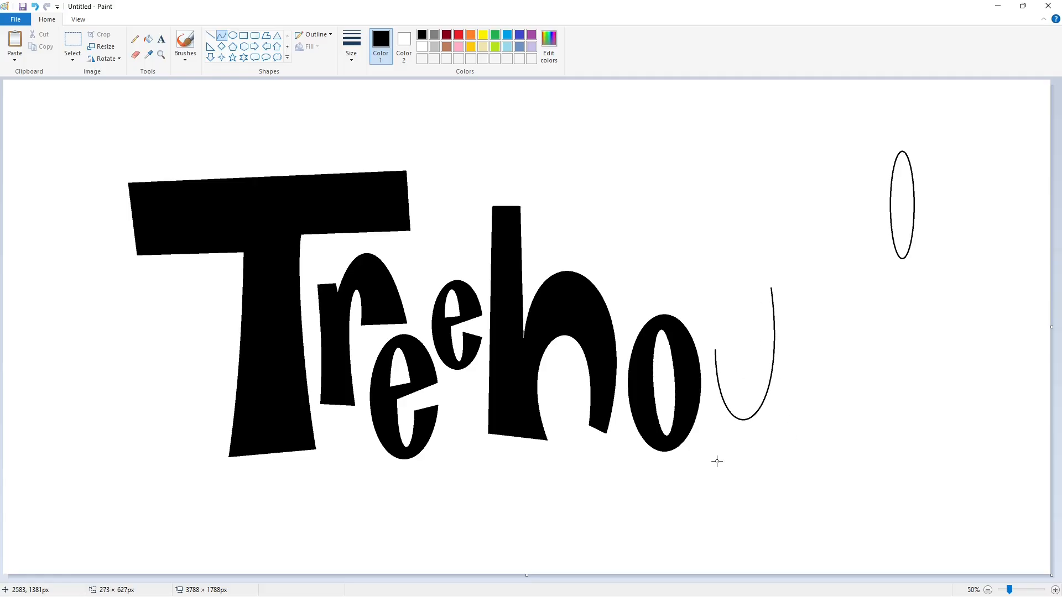
{"action": "mouse_move", "coordinate": [773, 288]}
{"action": "left_mouse_down"}
{"action": "mouse_move", "coordinate": [743, 289]}
{"action": "mouse_move", "coordinate": [726, 306]}
{"action": "left_mouse_up"}
{"action": "left_click_drag", "start_coordinate": [726, 306], "coordinate": [759, 434]}
{"action": "left_click_drag", "start_coordinate": [759, 434], "coordinate": [721, 452]}
Close the u's left arm with a squared serif of straight lines and fill the letter black
{"action": "left_click", "coordinate": [210, 35]}
{"action": "left_click_drag", "start_coordinate": [709, 304], "coordinate": [708, 304]}
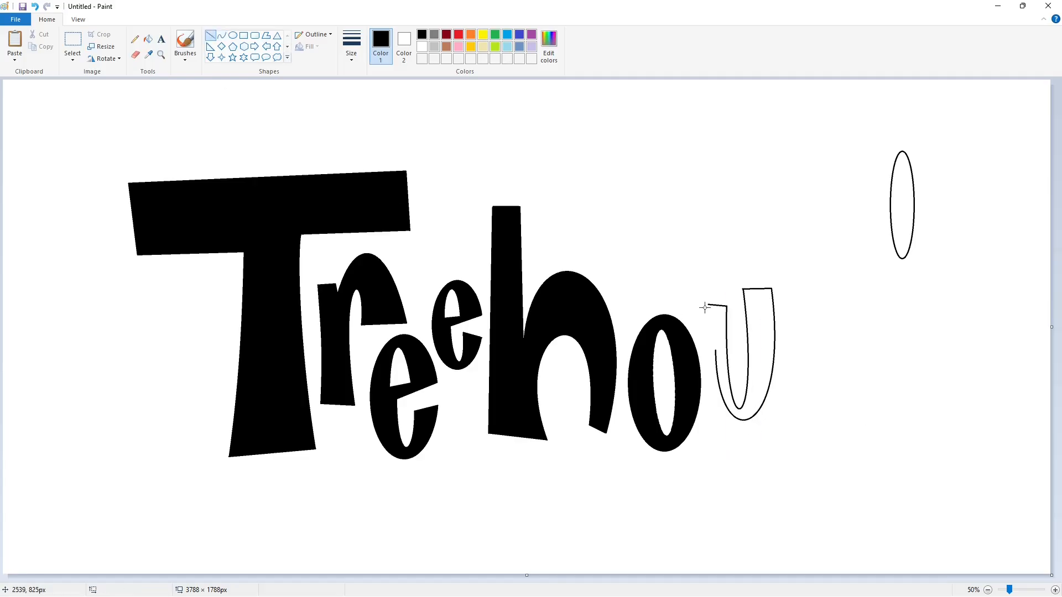
{"action": "left_click", "coordinate": [148, 40]}
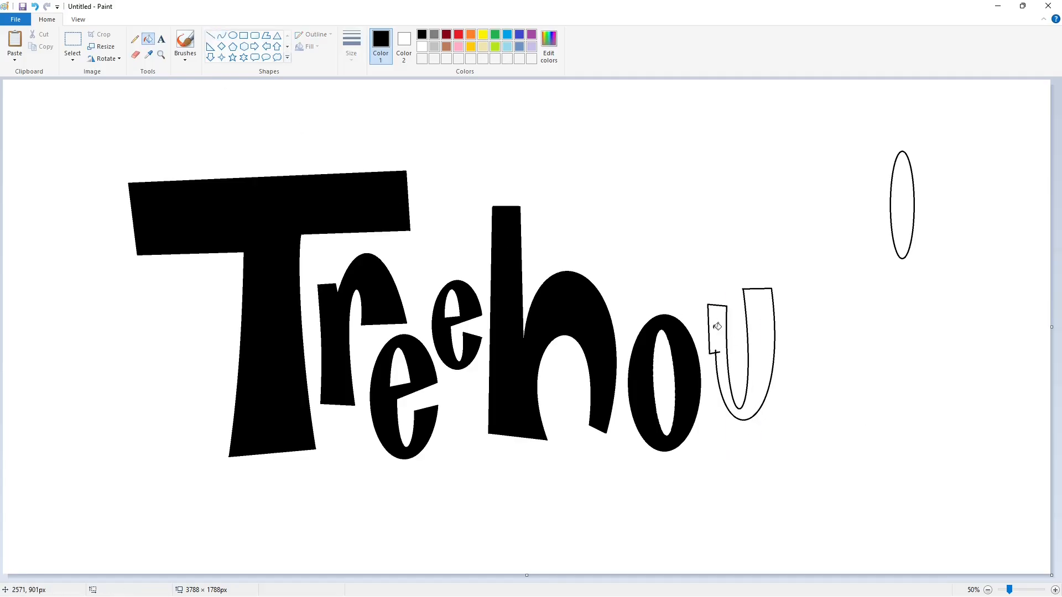
{"action": "left_click", "coordinate": [718, 328]}
{"action": "left_click", "coordinate": [1055, 590]}
{"action": "scroll", "coordinate": [609, 507], "scroll_direction": "down", "scroll_amount": 3}
{"action": "left_click_drag", "start_coordinate": [497, 577], "coordinate": [962, 573]}
{"action": "left_click", "coordinate": [988, 590]}
Draw the s's upper outer arch with a curve beside the u
{"action": "left_click", "coordinate": [222, 35]}
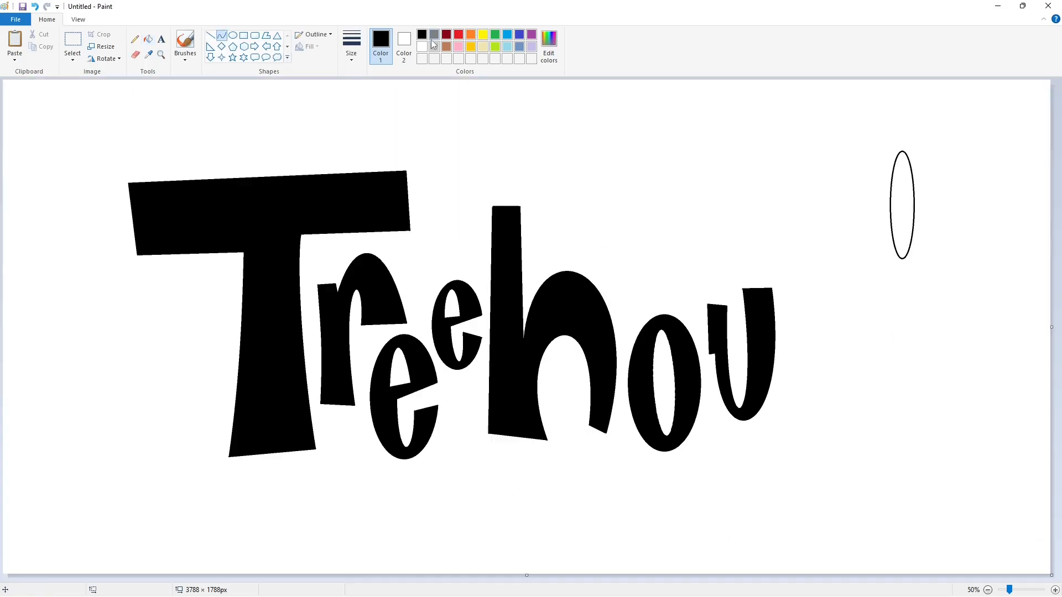
{"action": "left_click", "coordinate": [354, 53]}
{"action": "left_click", "coordinate": [369, 121]}
{"action": "left_click_drag", "start_coordinate": [834, 380], "coordinate": [779, 380]}
{"action": "left_click_drag", "start_coordinate": [807, 374], "coordinate": [824, 320]}
{"action": "left_click", "coordinate": [789, 323]}
Extend the s from the arch's left end with a mid-letter curve and a narrow lower inner loop
{"action": "left_click_drag", "start_coordinate": [780, 379], "coordinate": [809, 404]}
{"action": "left_click_drag", "start_coordinate": [790, 394], "coordinate": [801, 446]}
{"action": "left_click", "coordinate": [821, 414]}
{"action": "left_click", "coordinate": [846, 422]}
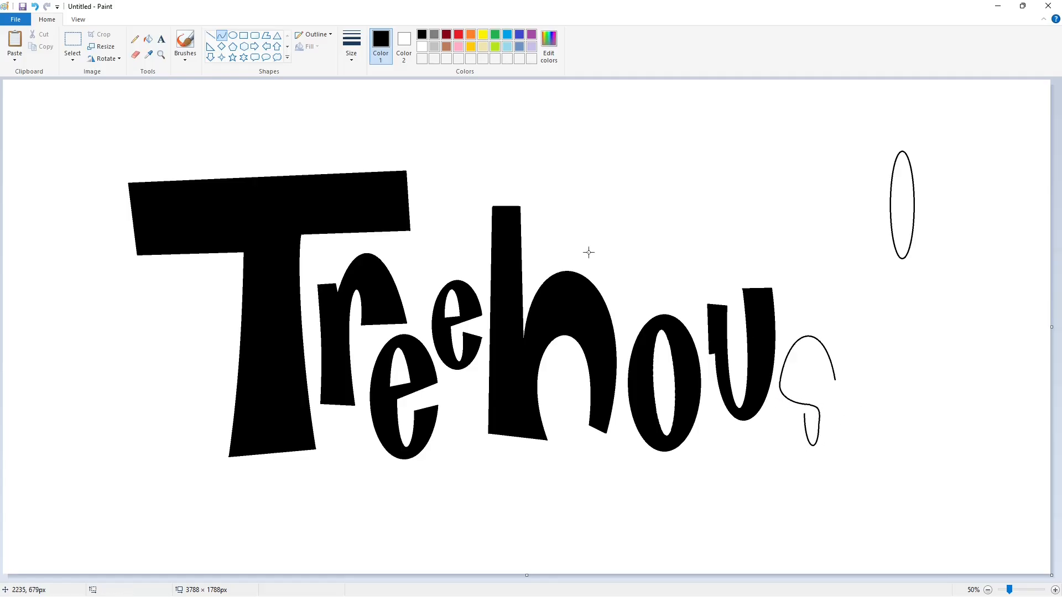
Close the s's upper tip with a short slanted line and draw its narrow upper inner curve
{"action": "left_click", "coordinate": [210, 35]}
{"action": "left_click", "coordinate": [221, 35]}
{"action": "left_click_drag", "start_coordinate": [803, 386], "coordinate": [796, 335]}
{"action": "key", "text": "ctrl+z"}
{"action": "mouse_move", "coordinate": [799, 382]}
{"action": "left_mouse_down"}
{"action": "mouse_move", "coordinate": [812, 387]}
{"action": "mouse_move", "coordinate": [803, 387]}
{"action": "left_mouse_up"}
{"action": "left_click", "coordinate": [799, 392]}
Join the s's inner curve to its right side and draw the large lower outer curve
{"action": "mouse_move", "coordinate": [811, 393]}
{"action": "left_mouse_down"}
{"action": "mouse_move", "coordinate": [835, 432]}
{"action": "mouse_move", "coordinate": [843, 403]}
{"action": "mouse_move", "coordinate": [780, 410]}
{"action": "mouse_move", "coordinate": [815, 465]}
{"action": "left_mouse_up"}
{"action": "left_click", "coordinate": [841, 416]}
{"action": "left_click", "coordinate": [815, 464]}
{"action": "left_click", "coordinate": [908, 462]}
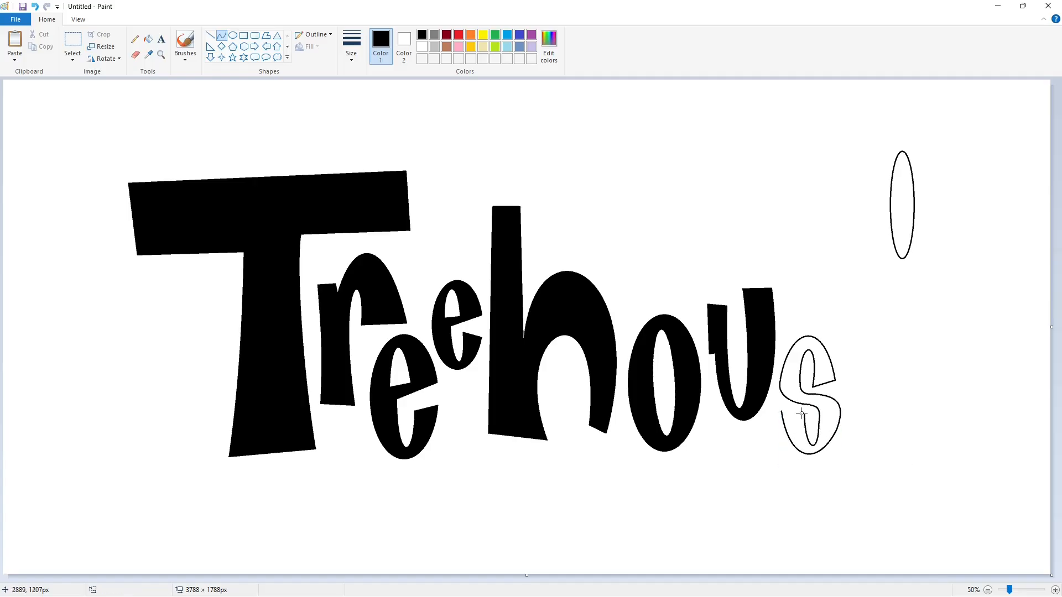
Close the s's lower tip with a straight line and fill the letter black
{"action": "left_click", "coordinate": [210, 35]}
{"action": "left_click", "coordinate": [148, 39]}
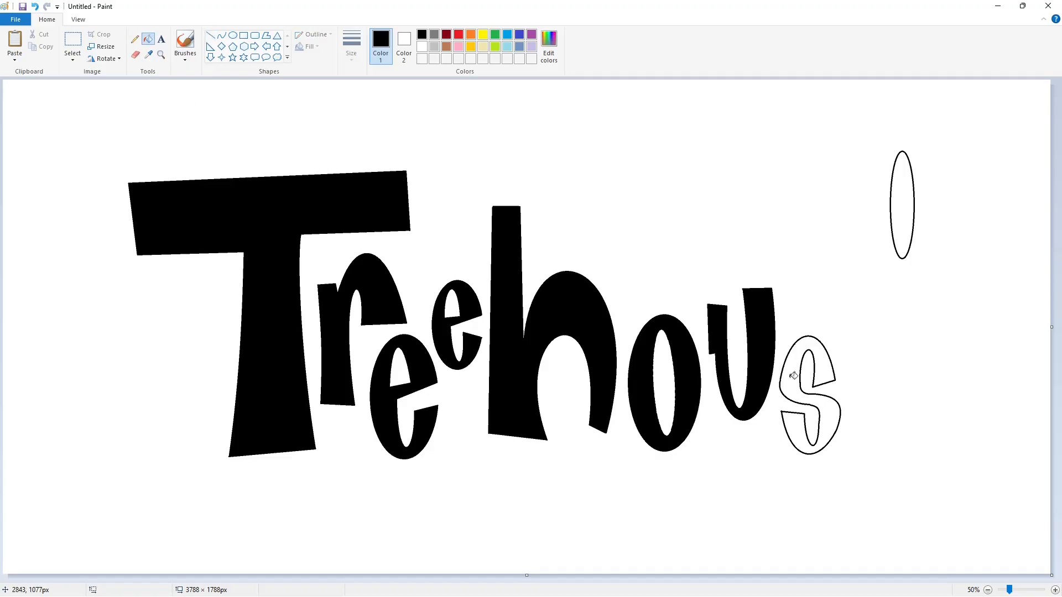
{"action": "left_click", "coordinate": [794, 378]}
{"action": "left_click", "coordinate": [1055, 591]}
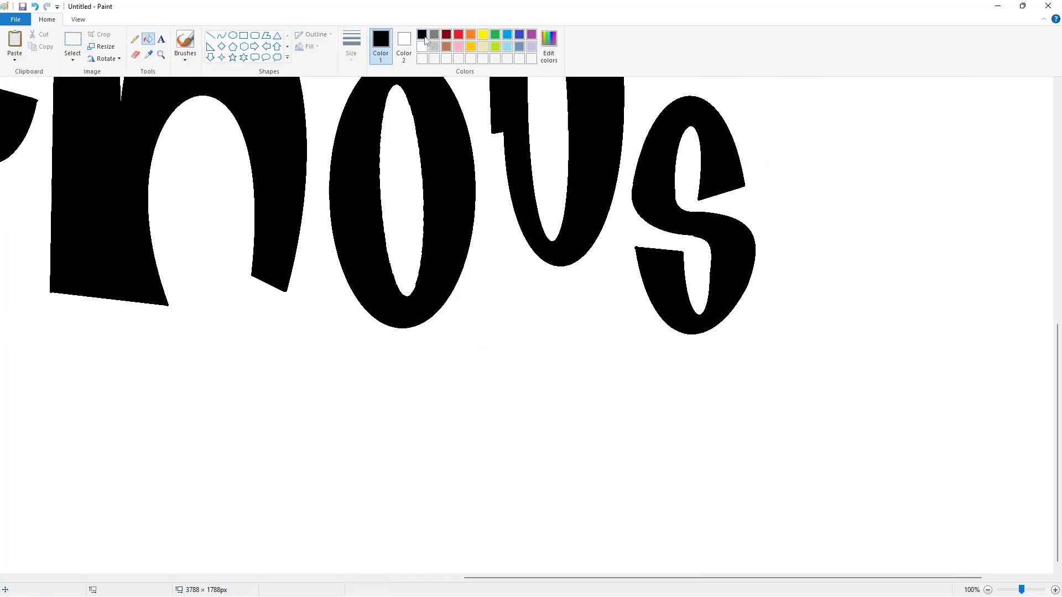
{"action": "left_click", "coordinate": [210, 35]}
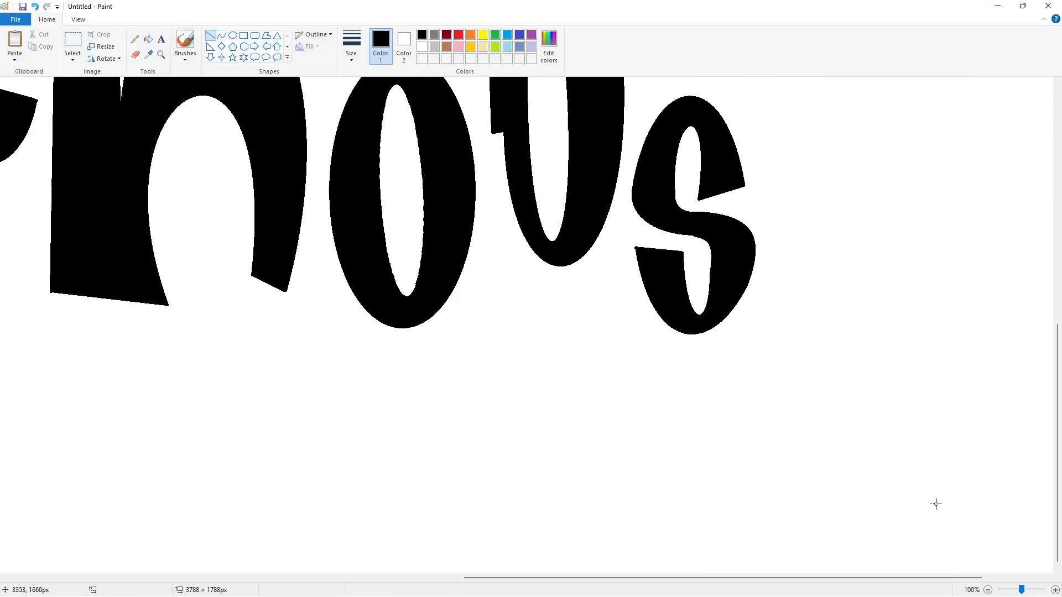
{"action": "left_click", "coordinate": [988, 590]}
{"action": "left_click", "coordinate": [73, 41]}
{"action": "left_click_drag", "start_coordinate": [423, 264], "coordinate": [492, 387]}
{"action": "key", "text": "ctrl+c"}
{"action": "key", "text": "ctrl+v"}
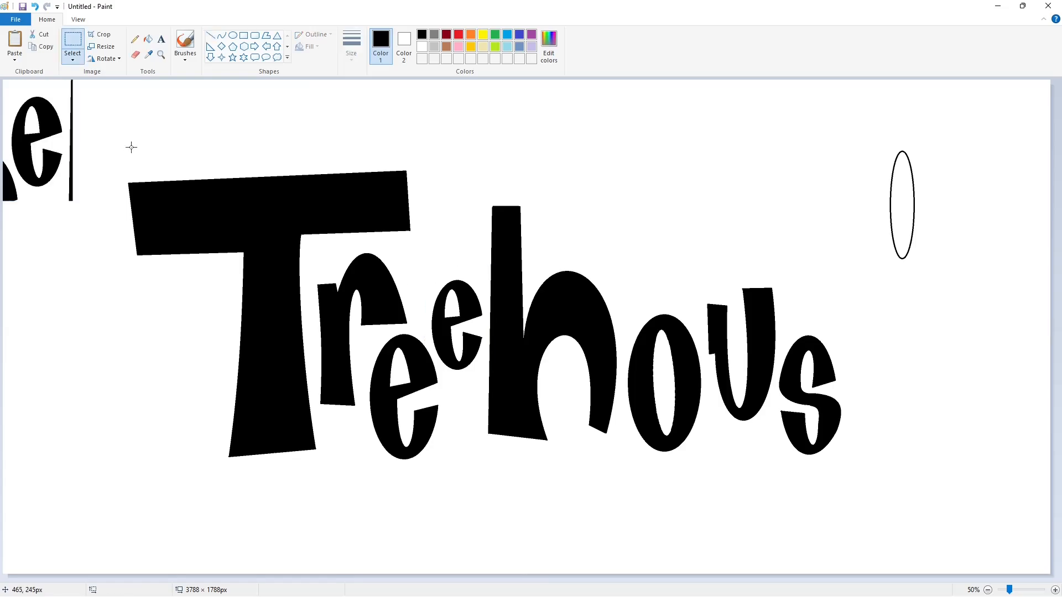
{"action": "left_click", "coordinate": [422, 47]}
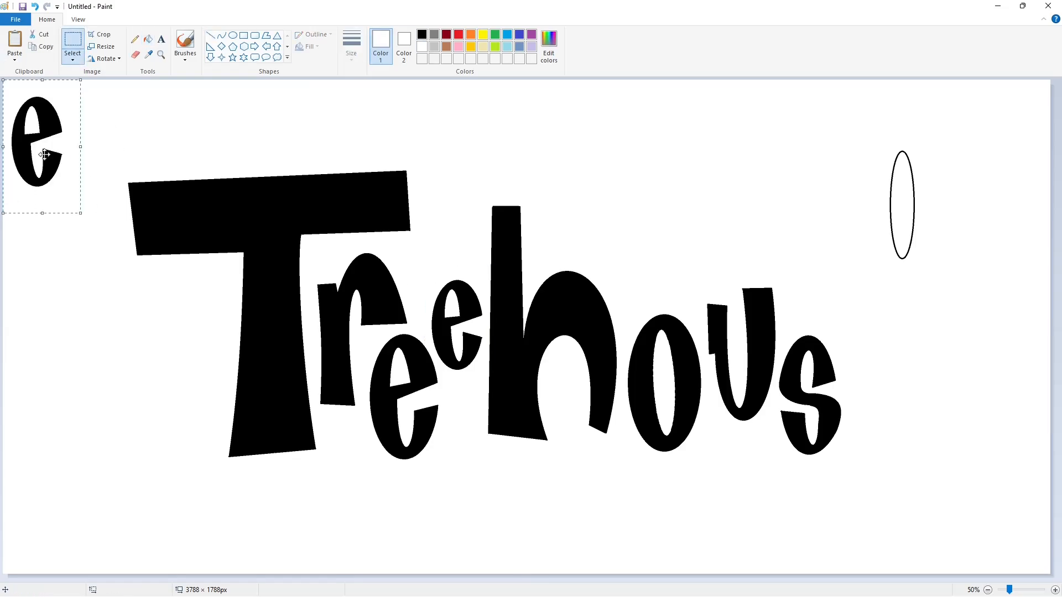
{"action": "left_click_drag", "start_coordinate": [44, 155], "coordinate": [872, 372]}
{"action": "key", "text": "ctrl+z"}
{"action": "left_click_drag", "start_coordinate": [71, 201], "coordinate": [3, 81]}
{"action": "key", "text": "ctrl+z"}
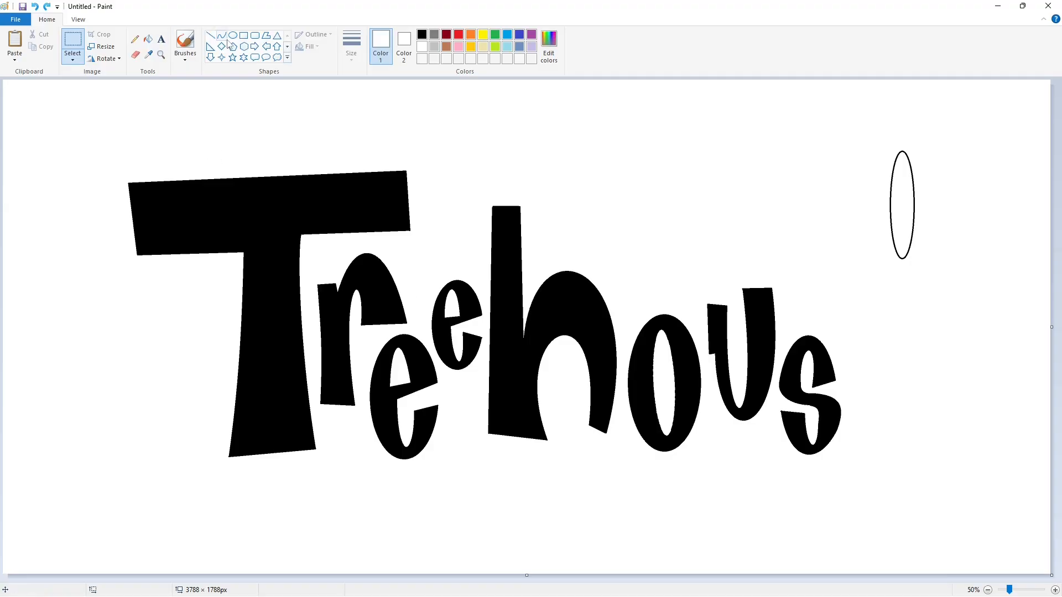
Draw the final e's black outer ellipse beside the s and a slanted crossbar line inside it
{"action": "left_click", "coordinate": [233, 34]}
{"action": "left_click", "coordinate": [422, 34]}
{"action": "left_click_drag", "start_coordinate": [845, 317], "coordinate": [893, 410]}
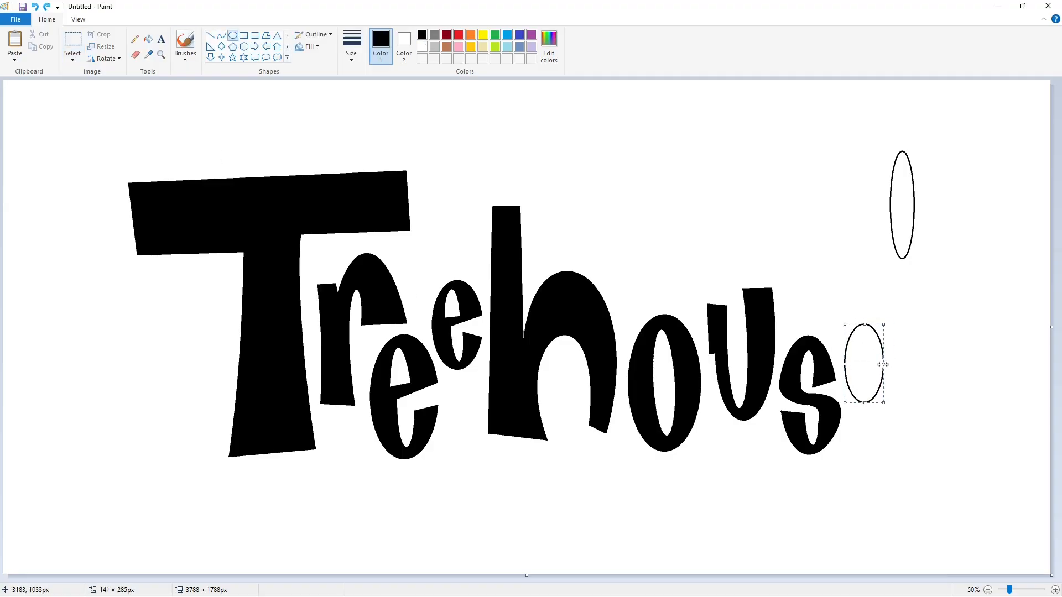
{"action": "left_click", "coordinate": [937, 388]}
{"action": "left_click", "coordinate": [211, 36]}
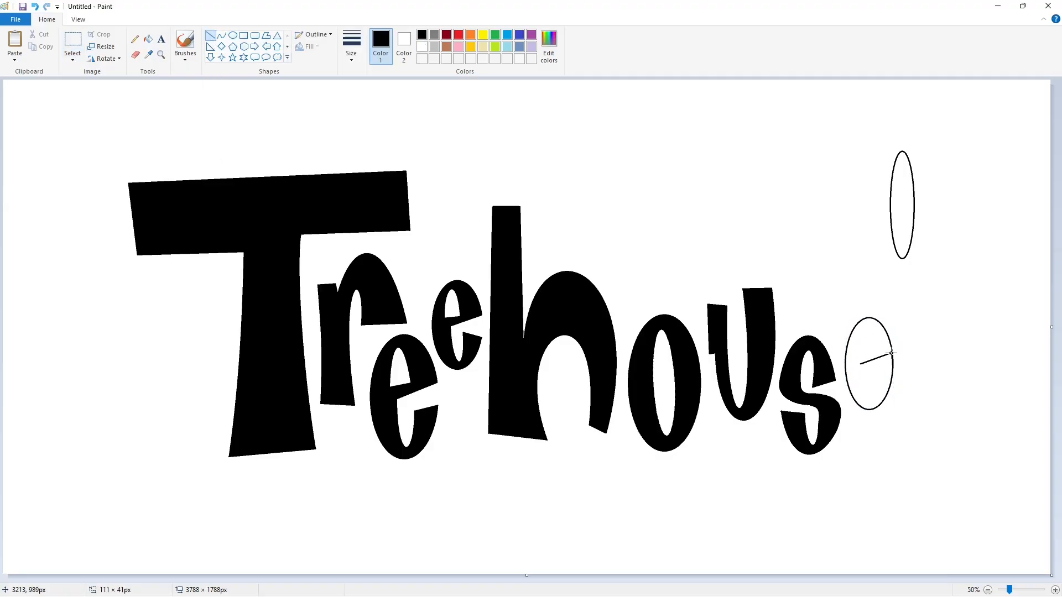
Draw the final e's narrow lower inner loop with a curve and close its lower tip with a short line
{"action": "left_click", "coordinate": [222, 34]}
{"action": "left_click_drag", "start_coordinate": [862, 363], "coordinate": [878, 363]}
{"action": "left_click_drag", "start_coordinate": [870, 365], "coordinate": [870, 410]}
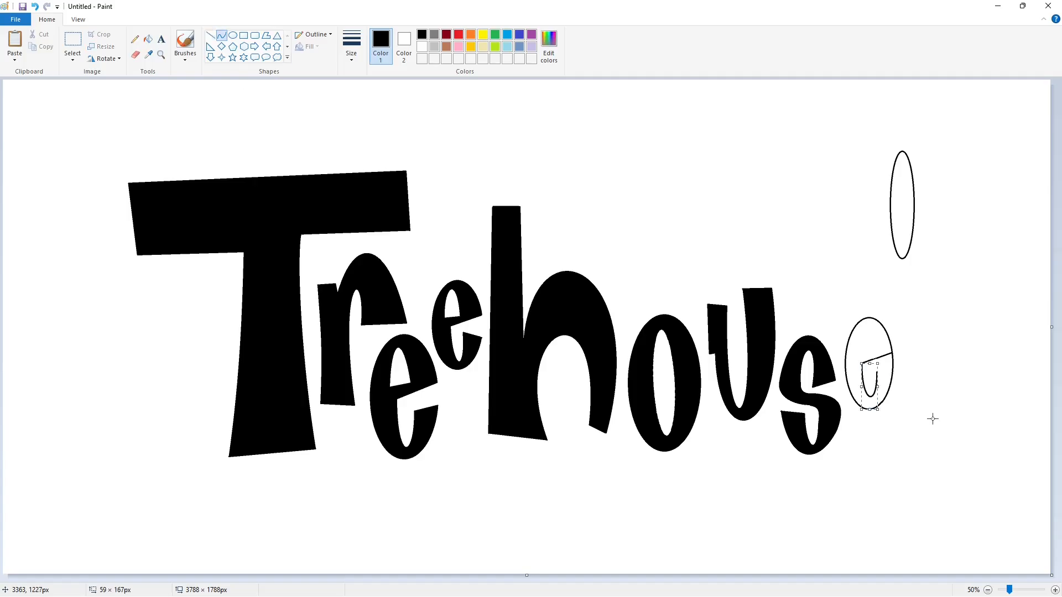
{"action": "left_click", "coordinate": [211, 37]}
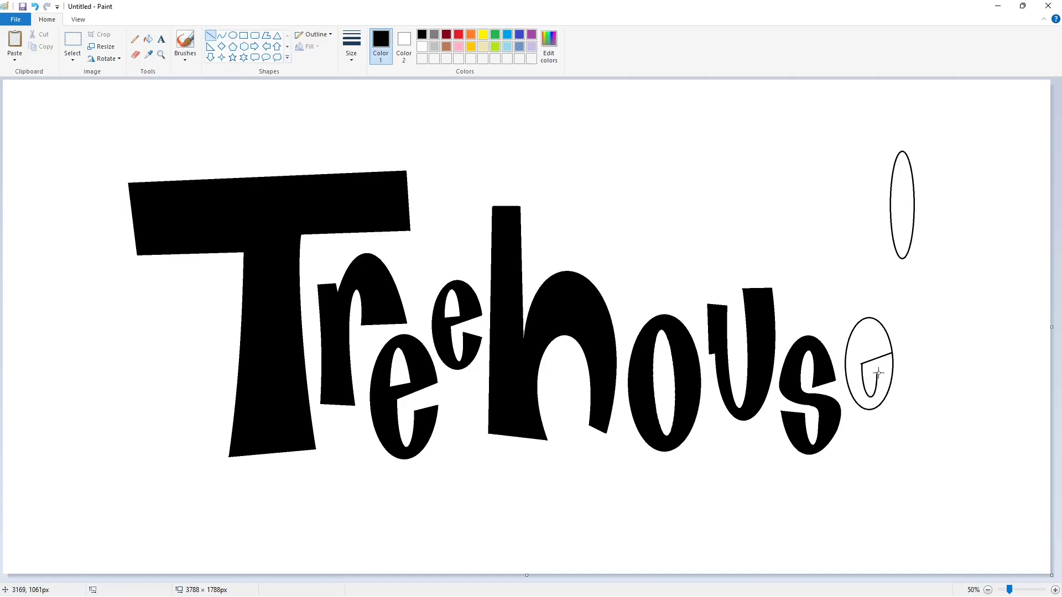
{"action": "left_click", "coordinate": [911, 368]}
{"action": "left_click", "coordinate": [907, 343]}
{"action": "left_click_drag", "start_coordinate": [881, 352], "coordinate": [876, 354]}
Draw the final e's upper inner curve above the crossbar and fill the letter's body black
{"action": "left_click", "coordinate": [222, 35]}
{"action": "left_click_drag", "start_coordinate": [864, 346], "coordinate": [864, 311]}
{"action": "left_click", "coordinate": [148, 39]}
{"action": "left_click", "coordinate": [852, 381]}
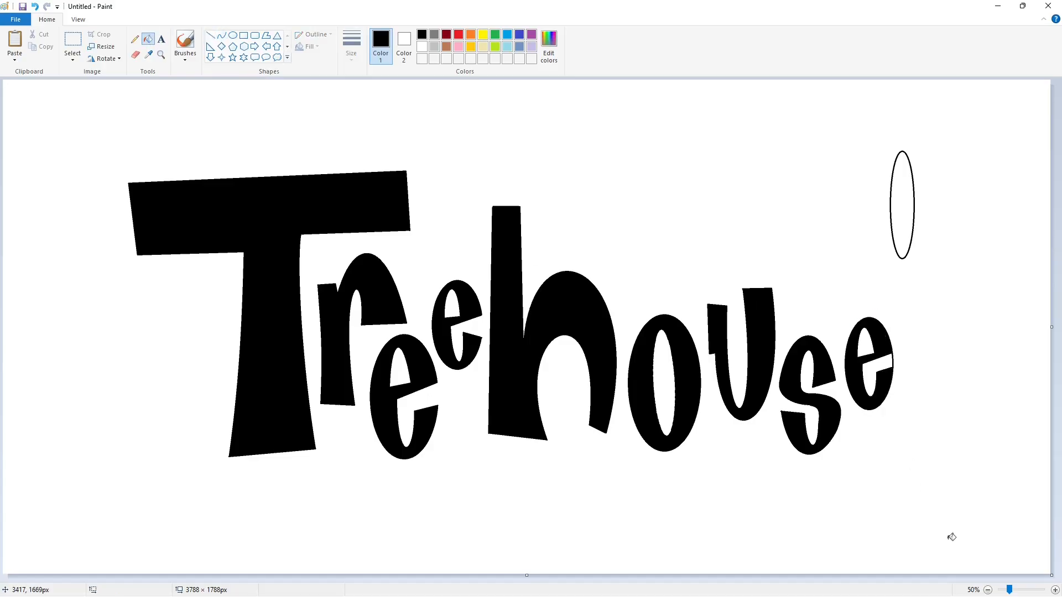
Erase the leftover outline across the final e's right opening with white, and retouch its edge in black
{"action": "left_click", "coordinate": [1055, 590]}
{"action": "left_click", "coordinate": [422, 46]}
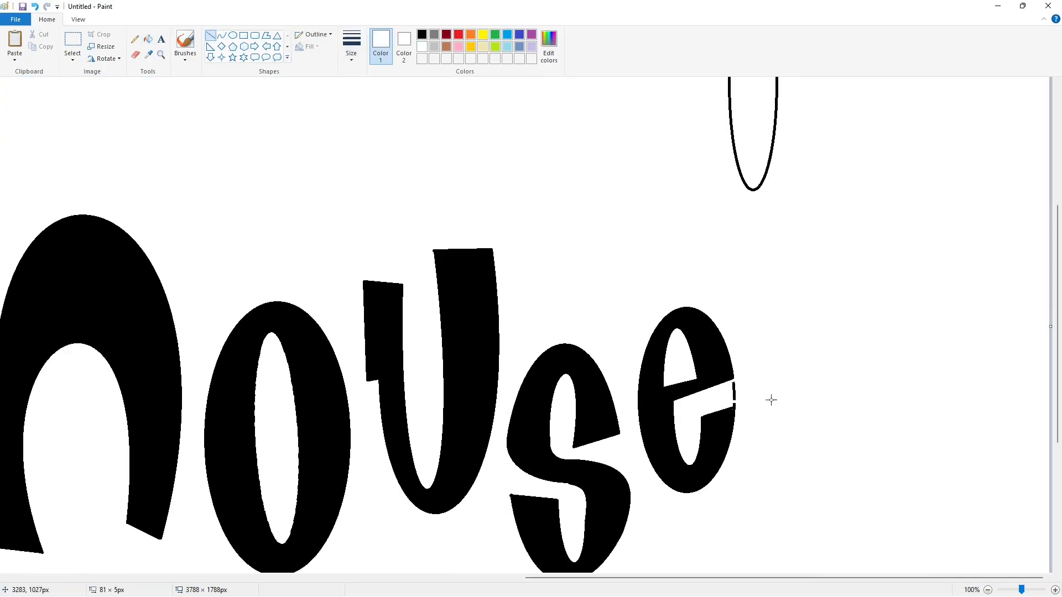
{"action": "left_click", "coordinate": [734, 393]}
{"action": "left_click", "coordinate": [135, 39]}
{"action": "left_click", "coordinate": [422, 34]}
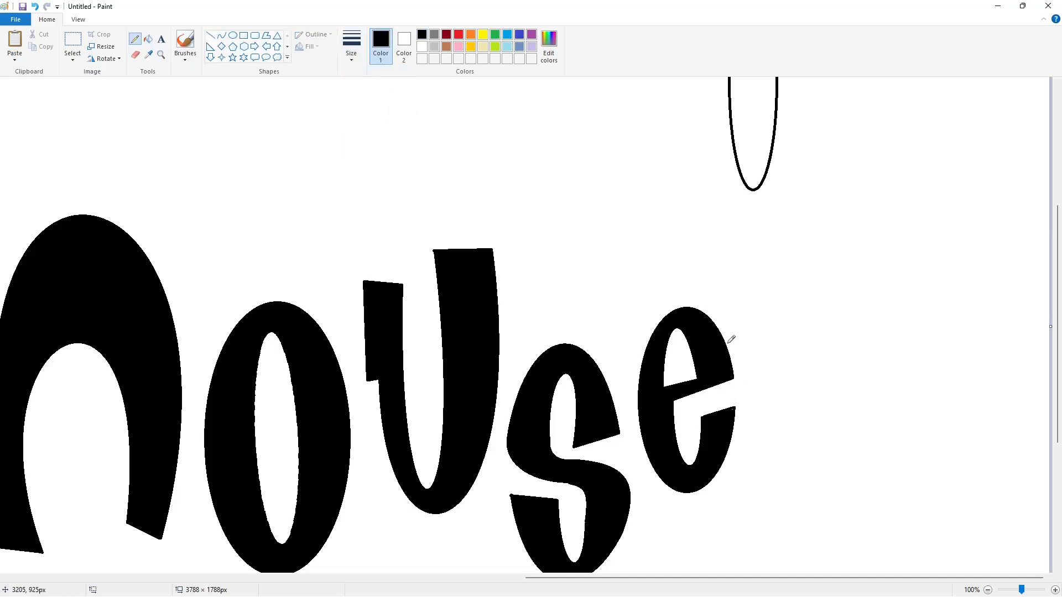
Remove the stray narrow ellipse above the final e by filling its outline white
{"action": "scroll", "coordinate": [770, 419], "scroll_direction": "down", "scroll_amount": 1, "text": "ctrl"}
{"action": "left_click", "coordinate": [147, 38]}
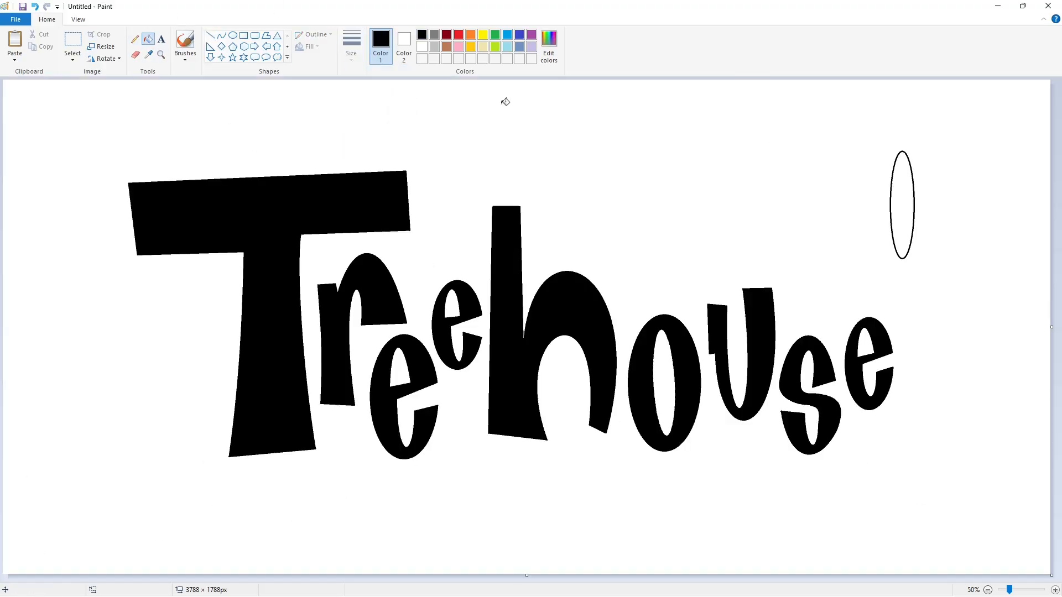
{"action": "key", "text": "ctrl+z"}
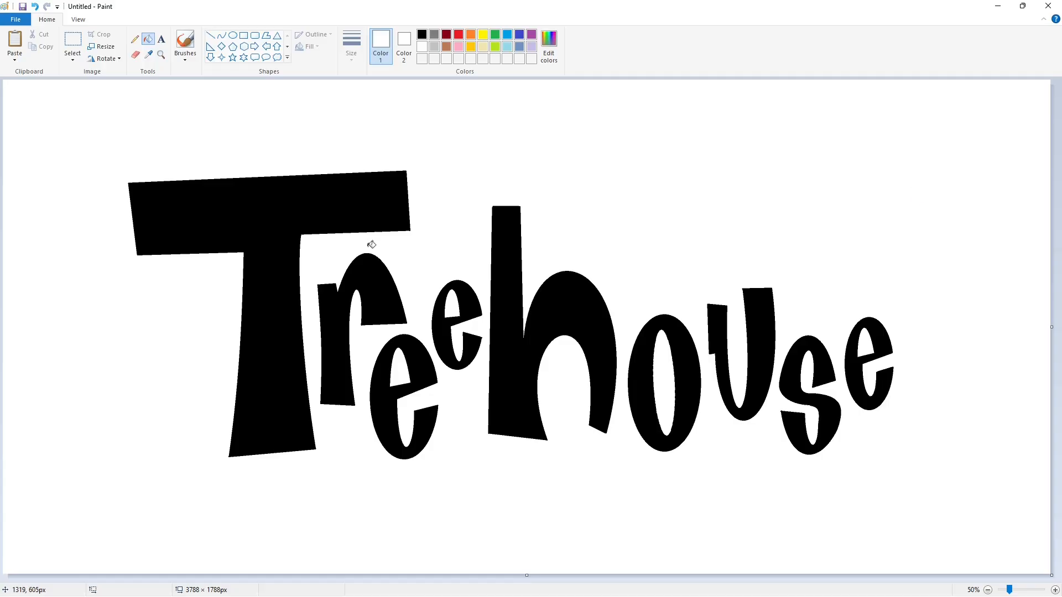
Start an offset black outline along the T's top and right arm, with curves over the r and the upper e
{"action": "left_click", "coordinate": [210, 34]}
{"action": "mouse_move", "coordinate": [108, 172]}
{"action": "left_mouse_down"}
{"action": "mouse_move", "coordinate": [424, 152]}
{"action": "mouse_move", "coordinate": [426, 294]}
{"action": "mouse_move", "coordinate": [479, 264]}
{"action": "mouse_move", "coordinate": [457, 251]}
{"action": "left_mouse_up"}
{"action": "left_click", "coordinate": [222, 34]}
{"action": "double_click", "coordinate": [422, 269]}
{"action": "left_click", "coordinate": [448, 273]}
Continue the outline with straight lines around the h's stem and a curve over its shoulder
{"action": "left_click", "coordinate": [210, 35]}
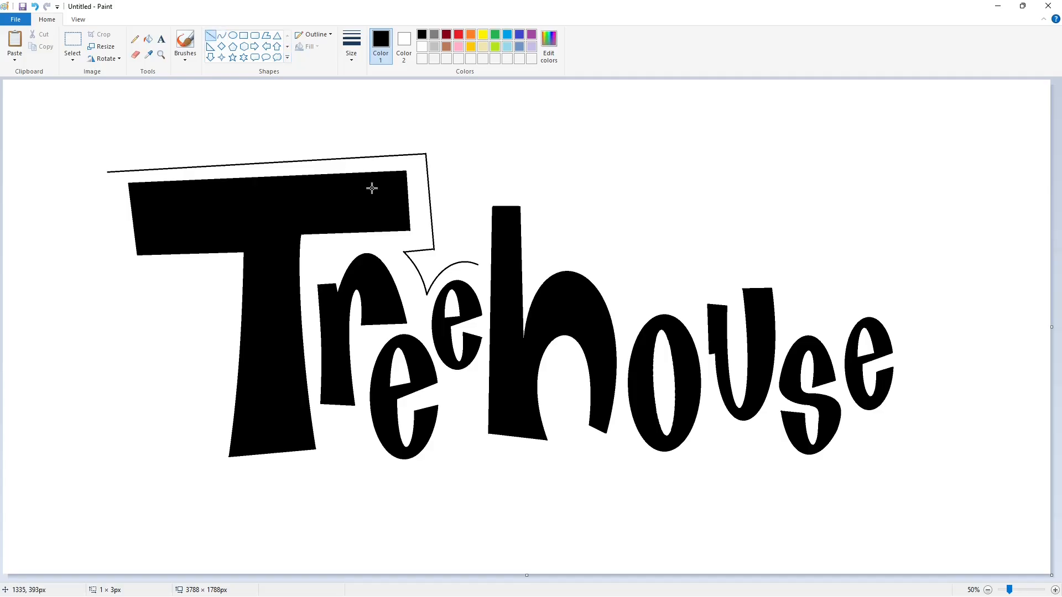
{"action": "mouse_move", "coordinate": [477, 267]}
{"action": "left_mouse_down"}
{"action": "mouse_move", "coordinate": [478, 192]}
{"action": "mouse_move", "coordinate": [545, 268]}
{"action": "mouse_move", "coordinate": [630, 315]}
{"action": "mouse_move", "coordinate": [581, 269]}
{"action": "mouse_move", "coordinate": [618, 260]}
{"action": "left_mouse_up"}
{"action": "left_click", "coordinate": [560, 208]}
{"action": "left_click", "coordinate": [586, 195]}
{"action": "left_click", "coordinate": [221, 35]}
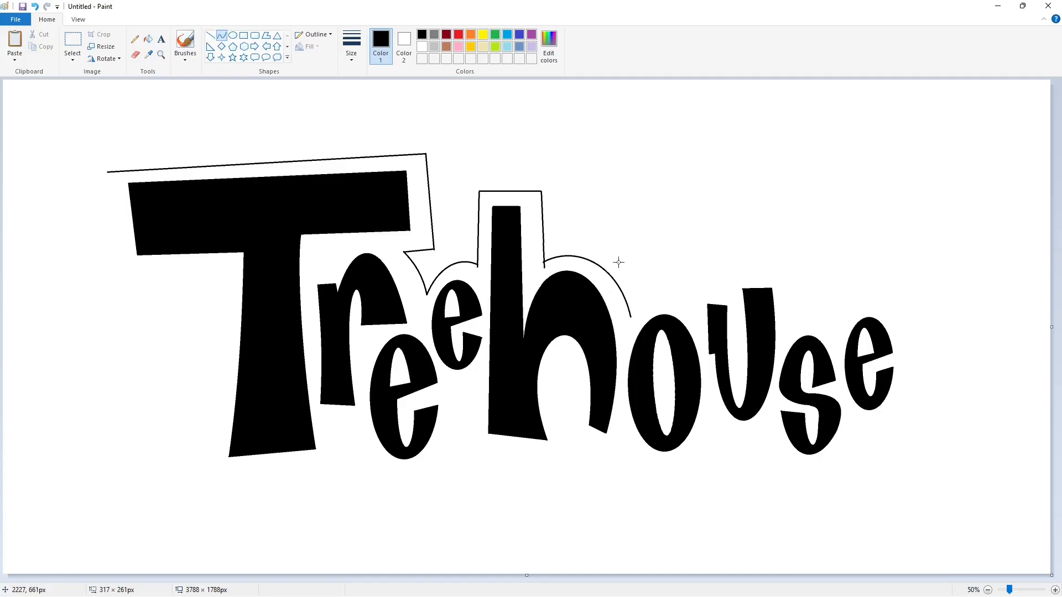
Continue the outline with a curve over the o and stepped lines above the u's left stem
{"action": "mouse_move", "coordinate": [662, 305]}
{"action": "left_mouse_down"}
{"action": "mouse_move", "coordinate": [665, 288]}
{"action": "mouse_move", "coordinate": [687, 305]}
{"action": "mouse_move", "coordinate": [720, 286]}
{"action": "left_mouse_up"}
{"action": "left_click", "coordinate": [667, 290]}
{"action": "left_click", "coordinate": [753, 296]}
{"action": "left_click", "coordinate": [210, 36]}
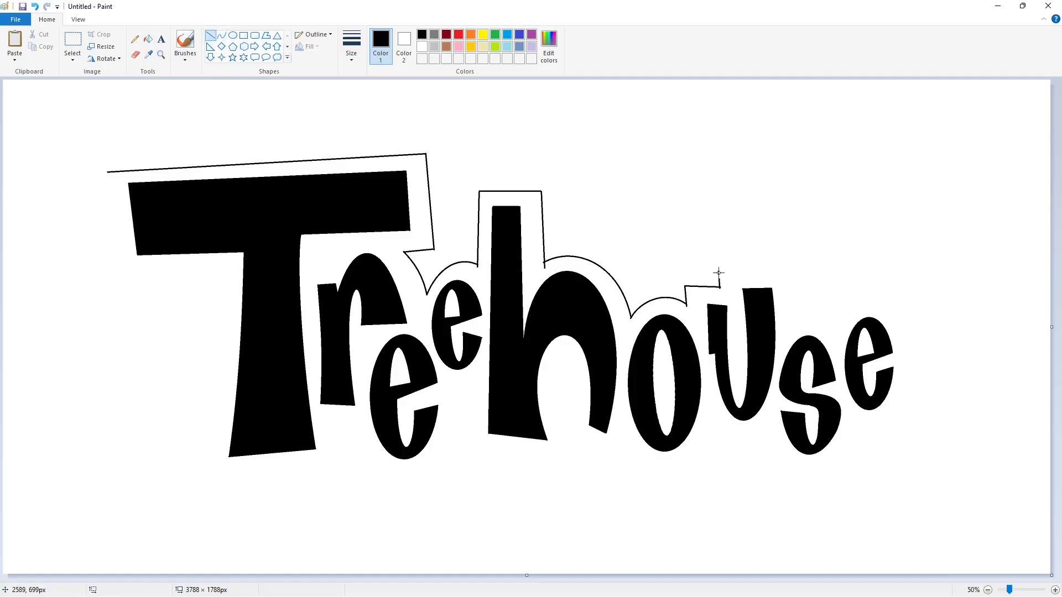
Extend the outline with lines around the u's right stem and a curve over the s
{"action": "left_click", "coordinate": [786, 268]}
{"action": "key", "text": "ctrl+z"}
{"action": "left_click", "coordinate": [221, 36]}
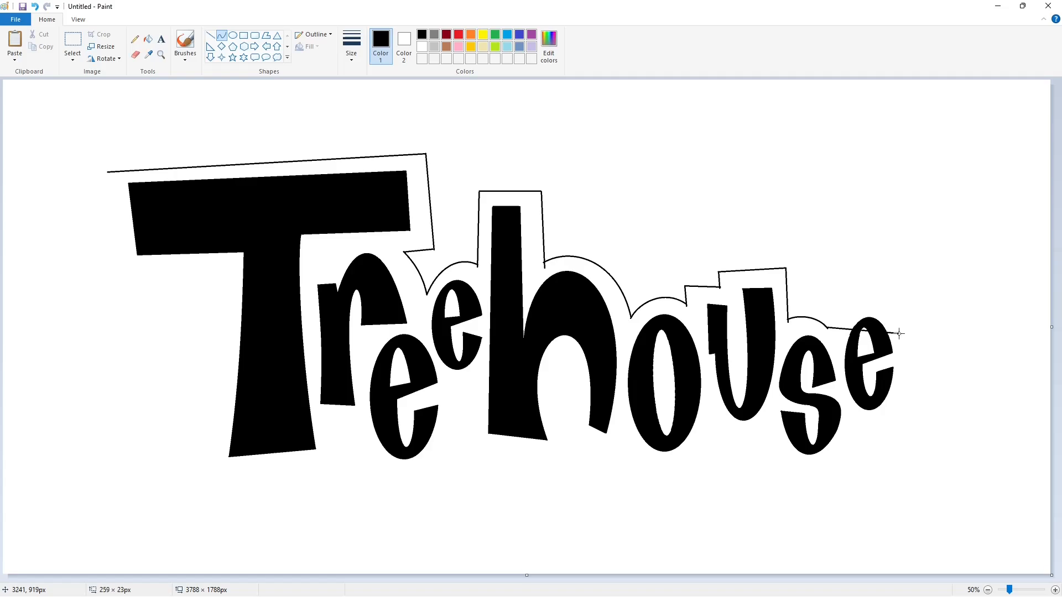
Outline the final e with curves around its top, right side and bottom
{"action": "left_click_drag", "start_coordinate": [851, 313], "coordinate": [881, 284]}
{"action": "left_click", "coordinate": [978, 352]}
{"action": "left_click_drag", "start_coordinate": [903, 336], "coordinate": [853, 423]}
{"action": "left_click_drag", "start_coordinate": [899, 394], "coordinate": [940, 406]}
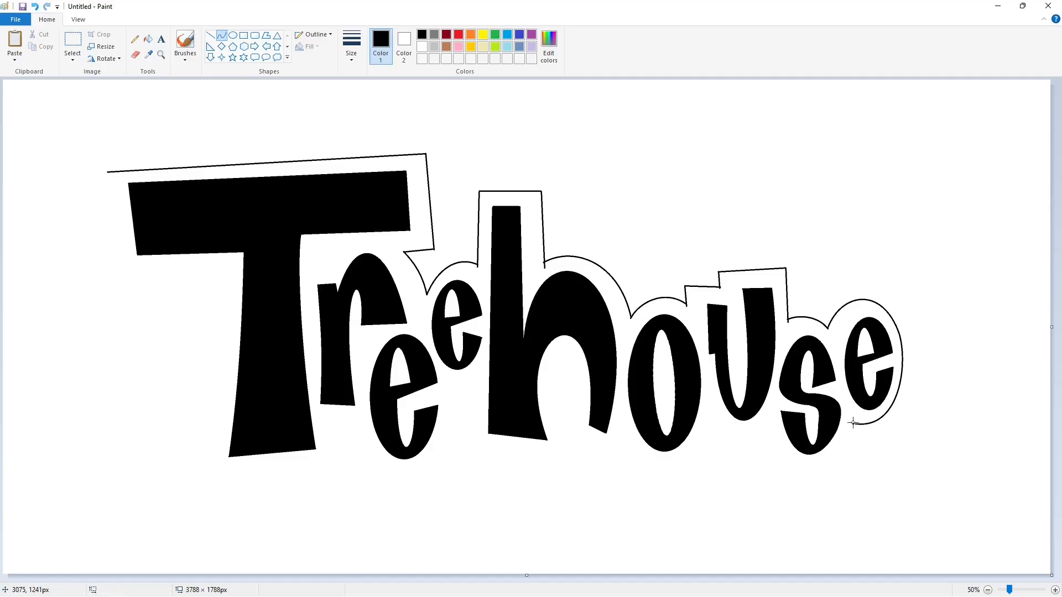
Continue the outline beneath the s, u and o with one curve under each letter
{"action": "left_click_drag", "start_coordinate": [853, 424], "coordinate": [626, 446]}
{"action": "left_click", "coordinate": [841, 473]}
{"action": "left_click", "coordinate": [769, 489]}
{"action": "left_click", "coordinate": [743, 449]}
{"action": "left_click", "coordinate": [735, 441]}
{"action": "left_click", "coordinate": [721, 438]}
{"action": "left_click", "coordinate": [725, 455]}
{"action": "left_click_drag", "start_coordinate": [685, 456], "coordinate": [699, 474]}
{"action": "left_click_drag", "start_coordinate": [658, 482], "coordinate": [652, 489]}
Outline the h's right foot with straight lines and add a narrow curve inside its arch
{"action": "left_click", "coordinate": [211, 35]}
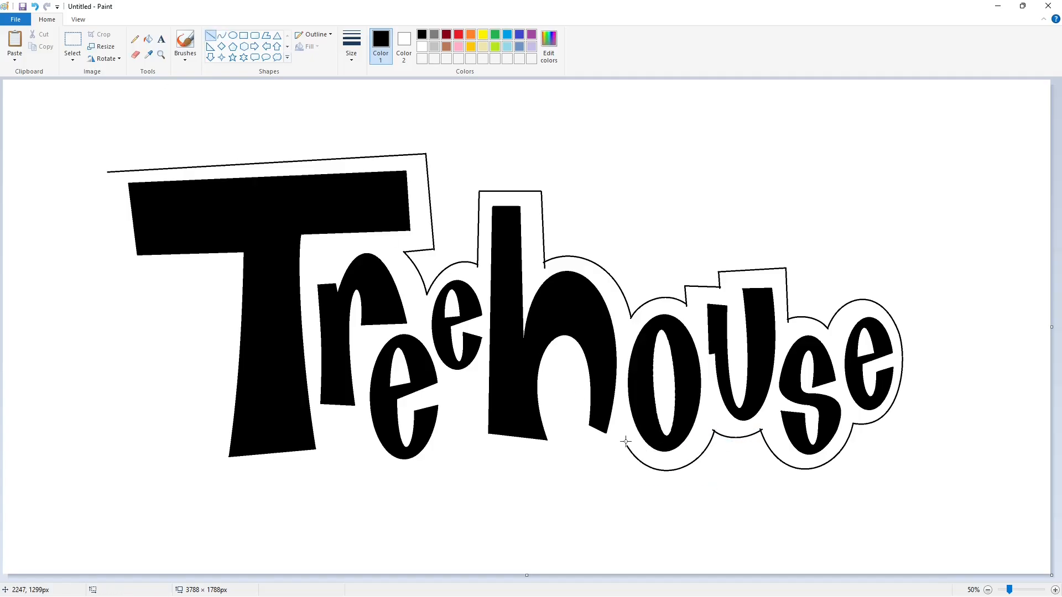
{"action": "mouse_move", "coordinate": [626, 442]}
{"action": "left_mouse_down"}
{"action": "mouse_move", "coordinate": [624, 460]}
{"action": "mouse_move", "coordinate": [577, 444]}
{"action": "mouse_move", "coordinate": [574, 368]}
{"action": "mouse_move", "coordinate": [532, 342]}
{"action": "mouse_move", "coordinate": [576, 450]}
{"action": "mouse_move", "coordinate": [550, 339]}
{"action": "mouse_move", "coordinate": [526, 322]}
{"action": "left_mouse_up"}
{"action": "left_click", "coordinate": [221, 35]}
{"action": "left_click", "coordinate": [667, 399]}
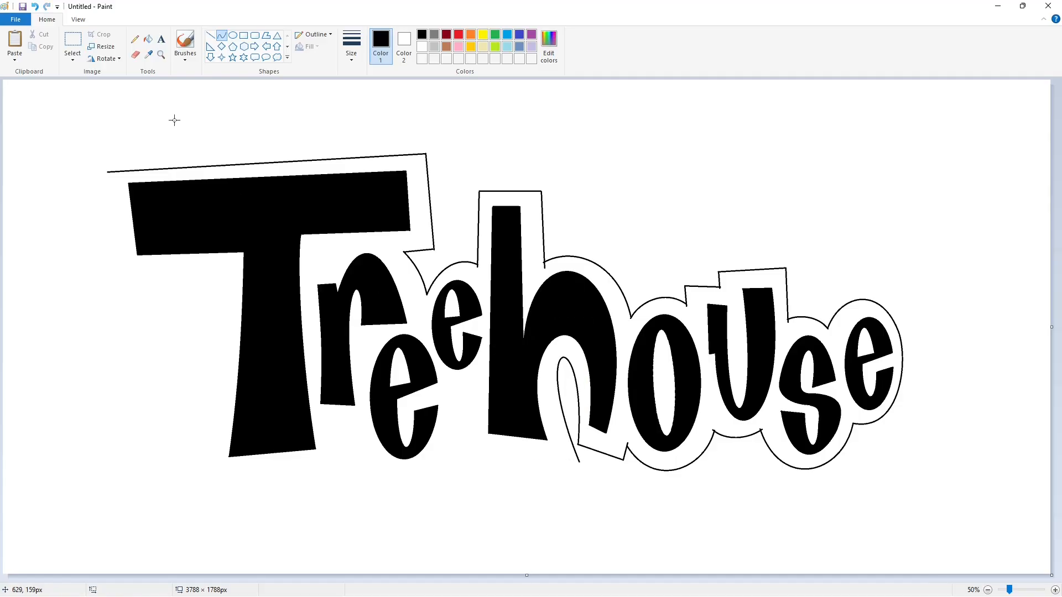
Outline the h's left foot with lines and continue with a large curve beneath the lower e
{"action": "left_click", "coordinate": [210, 35]}
{"action": "mouse_move", "coordinate": [579, 462]}
{"action": "left_mouse_down"}
{"action": "mouse_move", "coordinate": [473, 456]}
{"action": "mouse_move", "coordinate": [475, 394]}
{"action": "mouse_move", "coordinate": [450, 408]}
{"action": "mouse_move", "coordinate": [356, 419]}
{"action": "mouse_move", "coordinate": [384, 515]}
{"action": "left_mouse_up"}
{"action": "left_click", "coordinate": [221, 35]}
{"action": "left_click", "coordinate": [400, 521]}
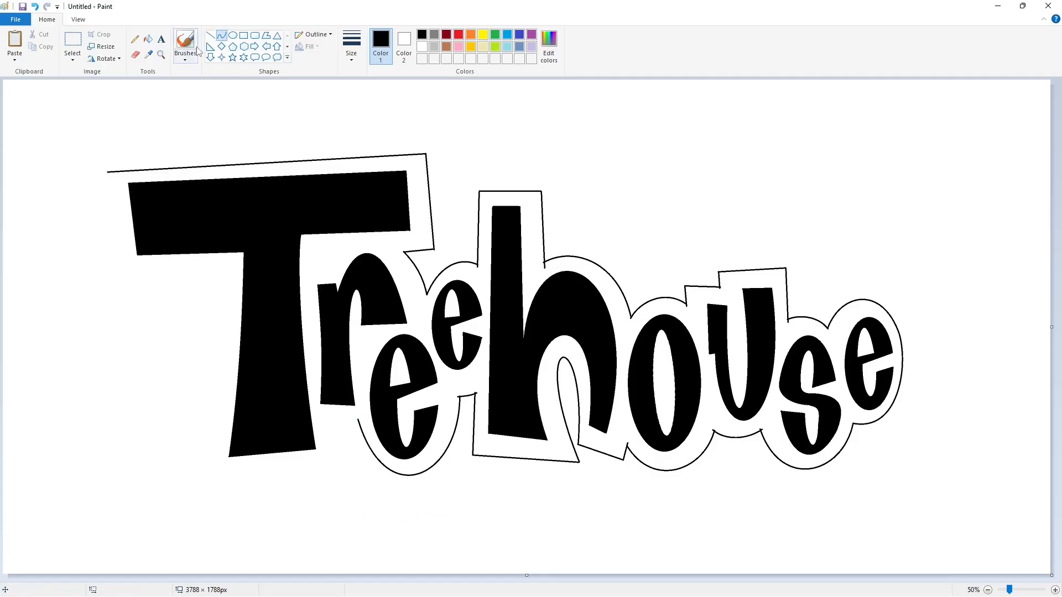
Continue the outline with straight lines beneath the r and around the base of the T
{"action": "left_click", "coordinate": [211, 35]}
{"action": "left_click_drag", "start_coordinate": [358, 419], "coordinate": [330, 419]}
{"action": "left_click", "coordinate": [370, 442]}
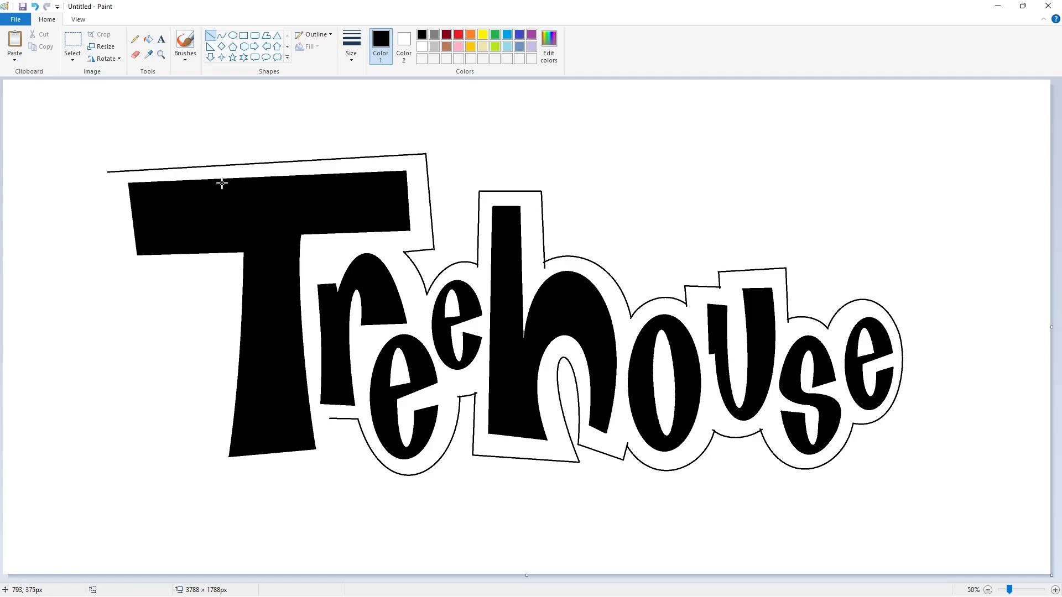
{"action": "left_click_drag", "start_coordinate": [330, 419], "coordinate": [335, 474]}
{"action": "mouse_move", "coordinate": [335, 474]}
{"action": "left_mouse_down"}
{"action": "mouse_move", "coordinate": [209, 477]}
{"action": "mouse_move", "coordinate": [225, 279]}
{"action": "left_mouse_up"}
{"action": "left_click", "coordinate": [364, 470]}
Draw the outline's curve along the T stem's left side and close it with lines around the left arm
{"action": "left_click", "coordinate": [222, 35]}
{"action": "left_click_drag", "start_coordinate": [220, 354], "coordinate": [224, 354]}
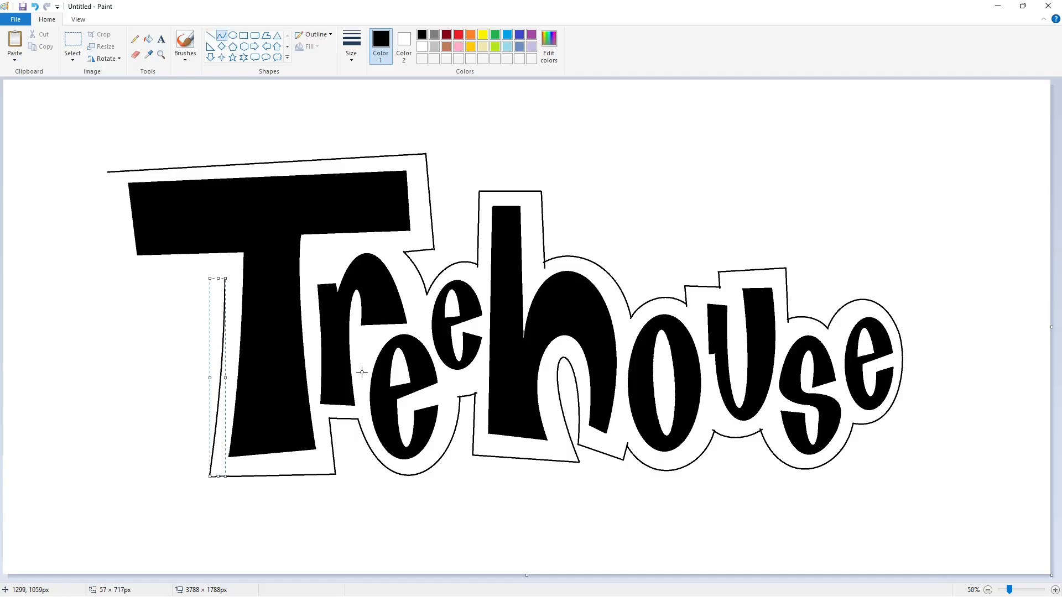
{"action": "left_click", "coordinate": [210, 35]}
{"action": "mouse_move", "coordinate": [225, 279]}
{"action": "left_mouse_down"}
{"action": "mouse_move", "coordinate": [119, 280]}
{"action": "mouse_move", "coordinate": [108, 172]}
{"action": "left_mouse_up"}
Fill the border between the outline and the letters purple
{"action": "left_click", "coordinate": [147, 39]}
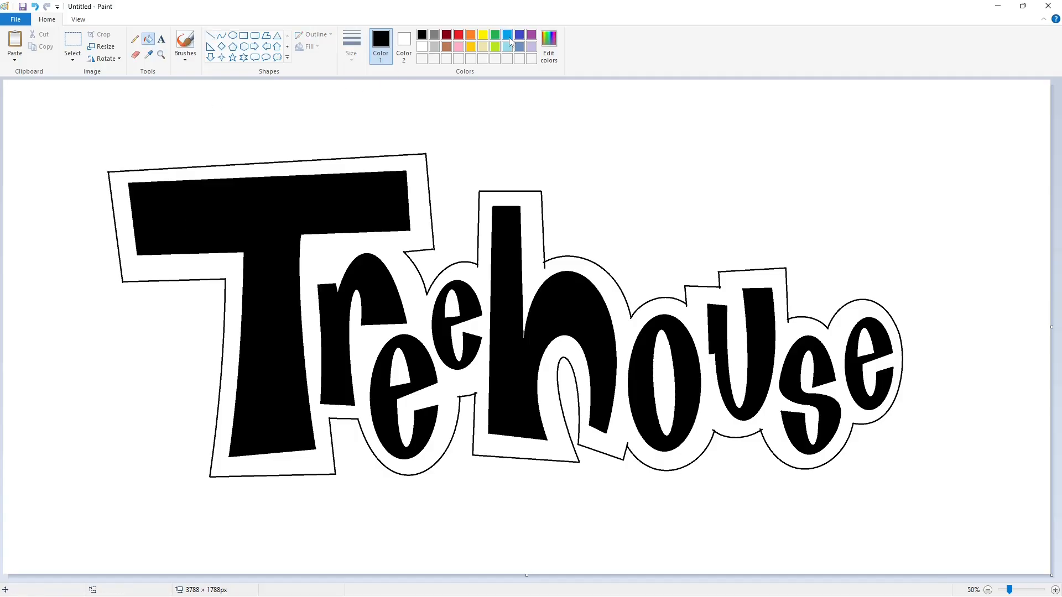
{"action": "left_click", "coordinate": [532, 34]}
{"action": "left_click", "coordinate": [415, 165]}
Clean the purple border's corner below the T's left arm with a short white line
{"action": "left_click", "coordinate": [1054, 590]}
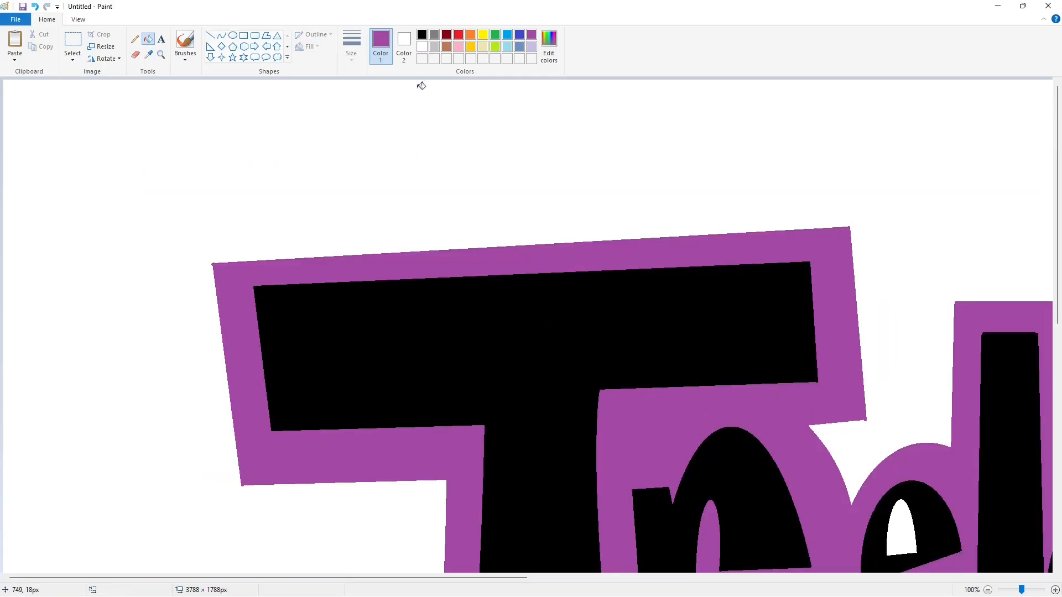
{"action": "left_click", "coordinate": [210, 36]}
{"action": "left_click", "coordinate": [422, 47]}
{"action": "scroll", "coordinate": [346, 225], "scroll_direction": "down", "scroll_amount": 2}
{"action": "left_click_drag", "start_coordinate": [219, 369], "coordinate": [246, 370]}
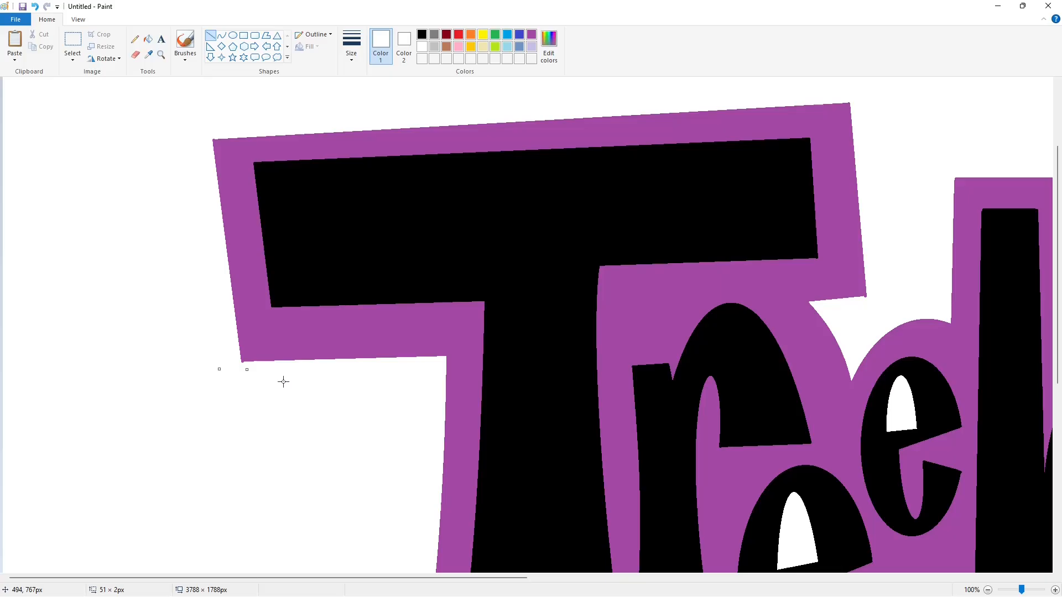
{"action": "left_click", "coordinate": [313, 390]}
Examine the edges of the purple border along the rest of the word
{"action": "scroll", "coordinate": [379, 476], "scroll_direction": "down", "scroll_amount": 4}
{"action": "left_click_drag", "start_coordinate": [409, 578], "coordinate": [800, 580]}
{"action": "scroll", "coordinate": [490, 525], "scroll_direction": "up", "scroll_amount": 4}
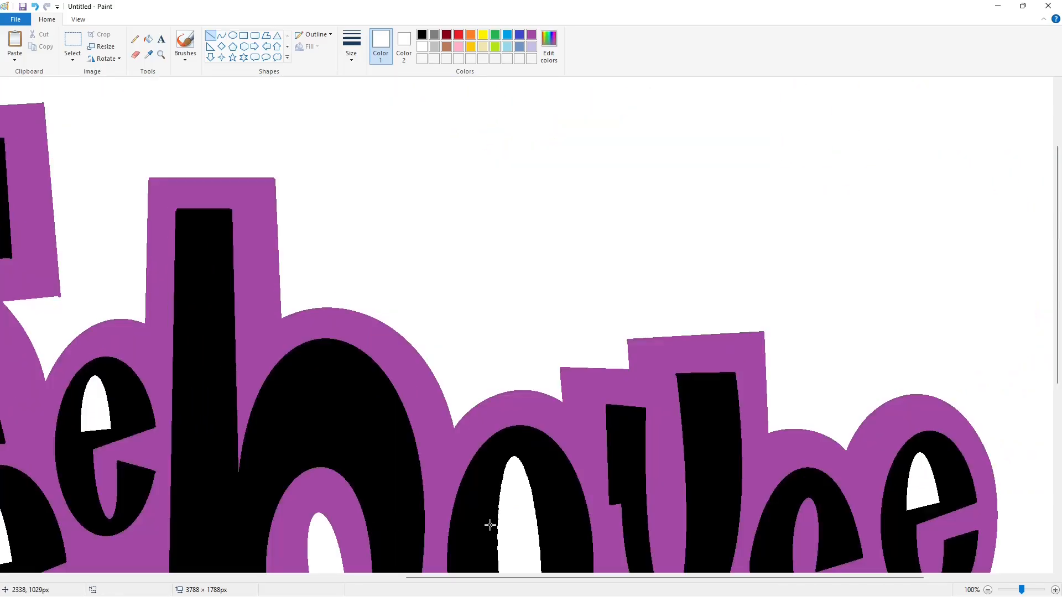
{"action": "scroll", "coordinate": [490, 525], "scroll_direction": "down", "scroll_amount": 1}
{"action": "scroll", "coordinate": [476, 374], "scroll_direction": "up", "scroll_amount": 1}
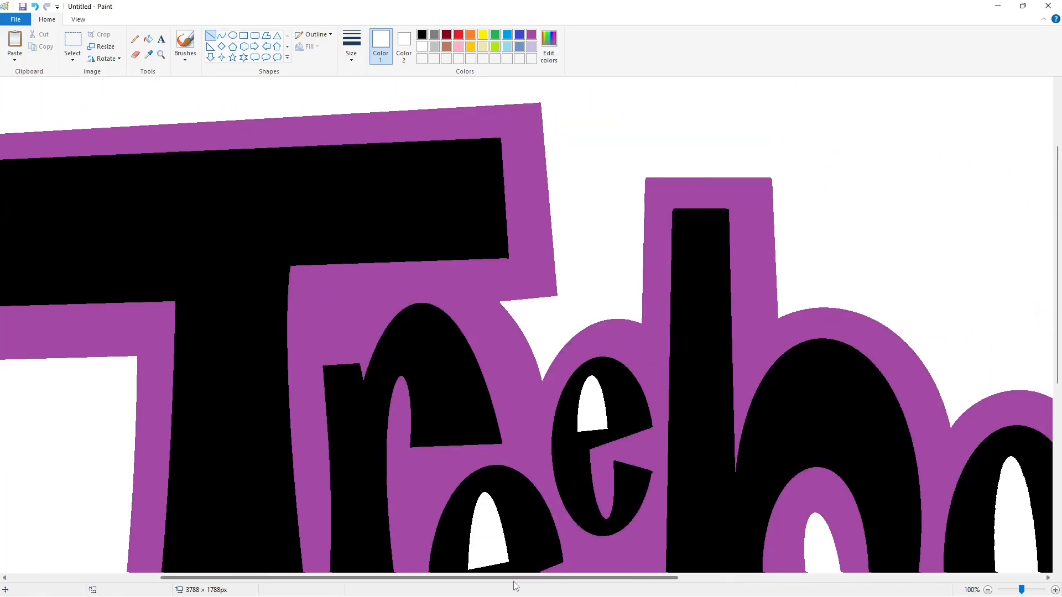
{"action": "left_click_drag", "start_coordinate": [513, 579], "coordinate": [454, 579]}
{"action": "scroll", "coordinate": [740, 470], "scroll_direction": "down", "scroll_amount": 1}
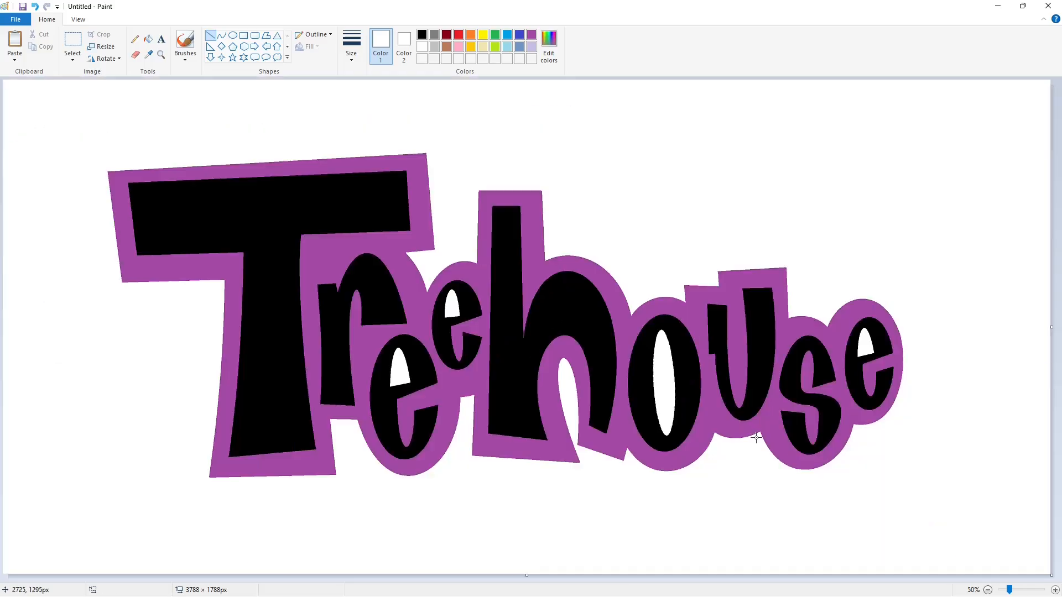
Draw a small four-sided polygon between the T's right arm and the r's stem and fill it black
{"action": "left_click", "coordinate": [266, 35]}
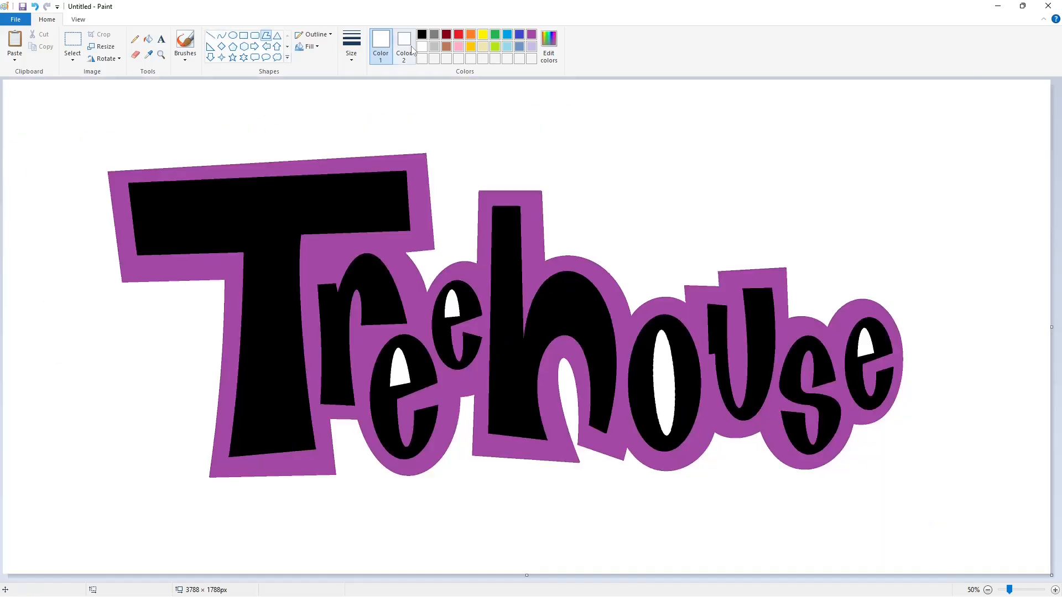
{"action": "left_click", "coordinate": [421, 35]}
{"action": "left_click_drag", "start_coordinate": [313, 253], "coordinate": [340, 250]}
{"action": "left_click", "coordinate": [337, 262]}
{"action": "left_click", "coordinate": [313, 266]}
{"action": "left_click", "coordinate": [312, 253]}
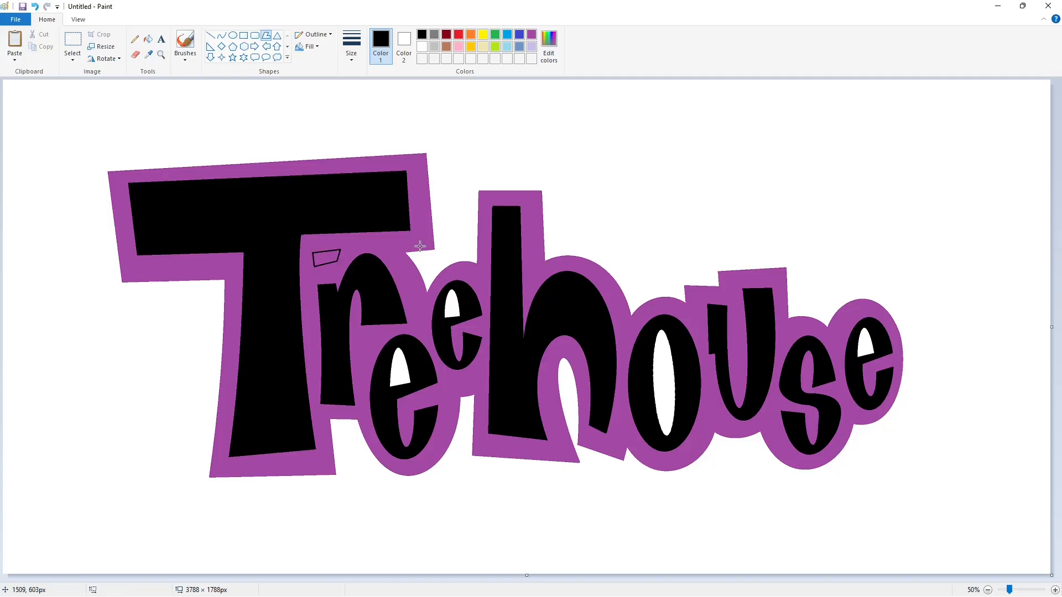
{"action": "left_click", "coordinate": [148, 38]}
{"action": "left_click", "coordinate": [327, 258]}
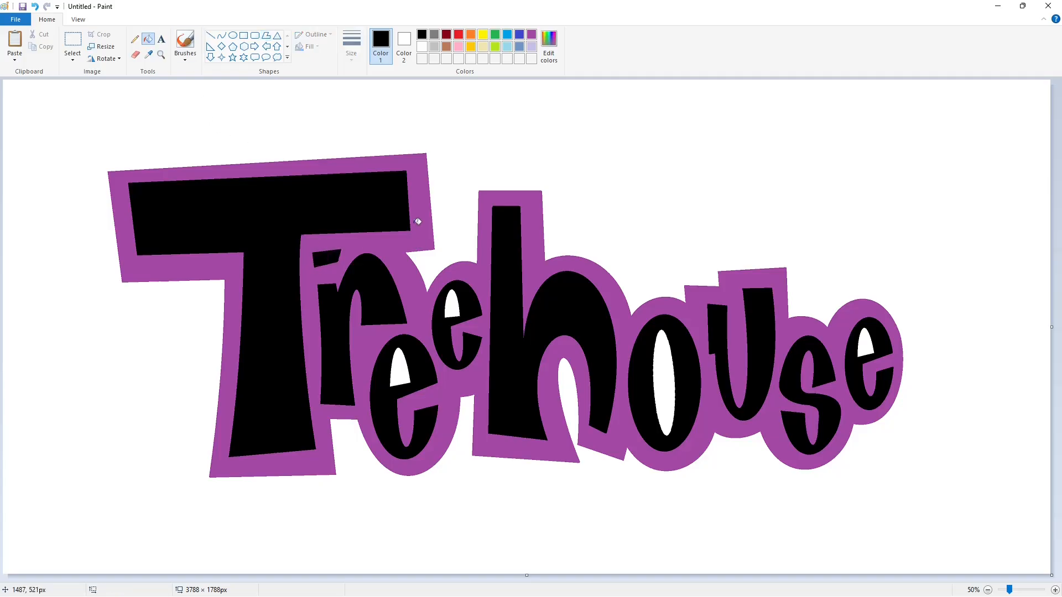
{"action": "left_click", "coordinate": [266, 35]}
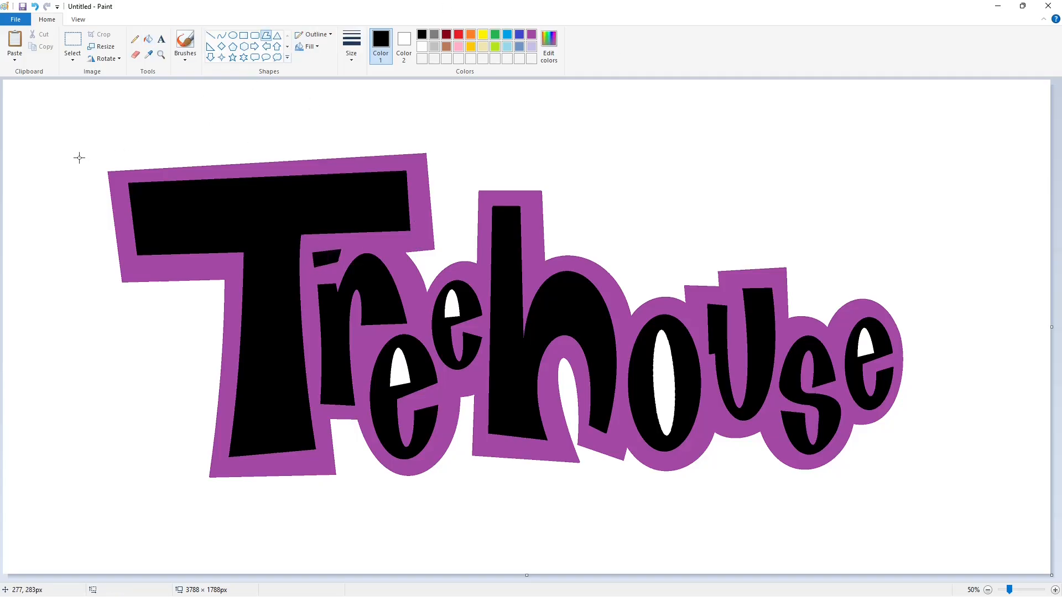
Draw the upper edge of an angular polygon outline around the purple border, stepping over the T, h, o, u and last e
{"action": "left_click_drag", "start_coordinate": [79, 158], "coordinate": [449, 128]}
{"action": "left_click", "coordinate": [444, 256]}
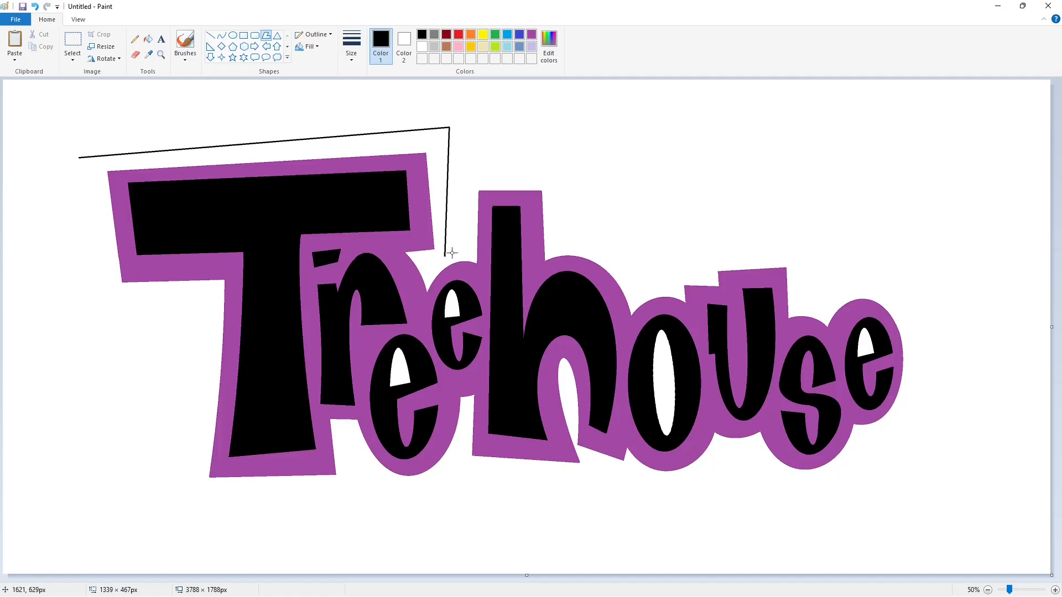
{"action": "left_click", "coordinate": [466, 245]}
{"action": "left_click", "coordinate": [465, 170]}
{"action": "left_click", "coordinate": [556, 175]}
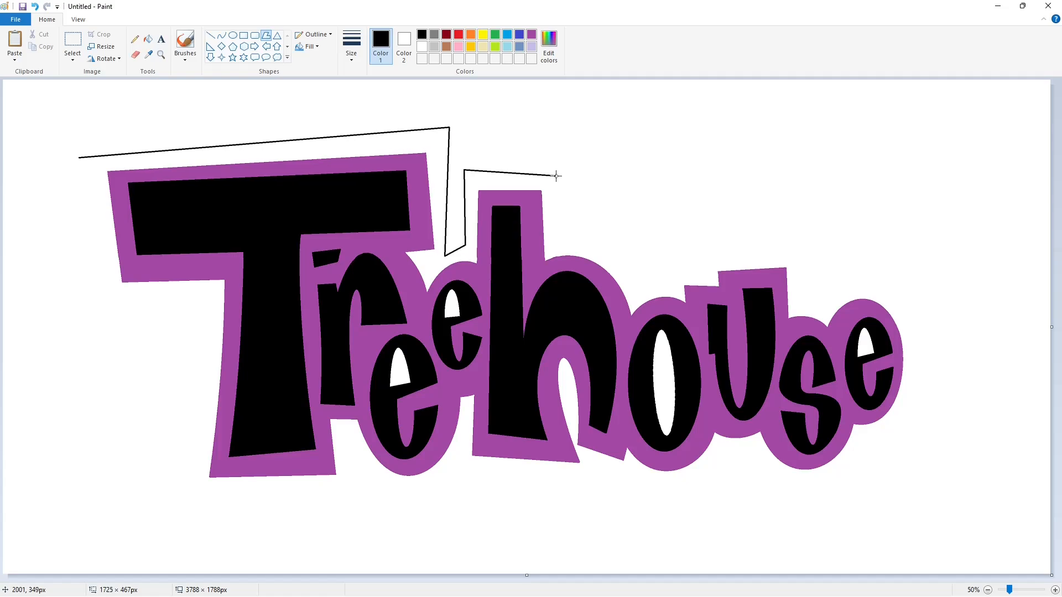
{"action": "left_click", "coordinate": [553, 244]}
{"action": "left_click", "coordinate": [637, 239]}
{"action": "left_click", "coordinate": [637, 299]}
{"action": "left_click", "coordinate": [673, 287]}
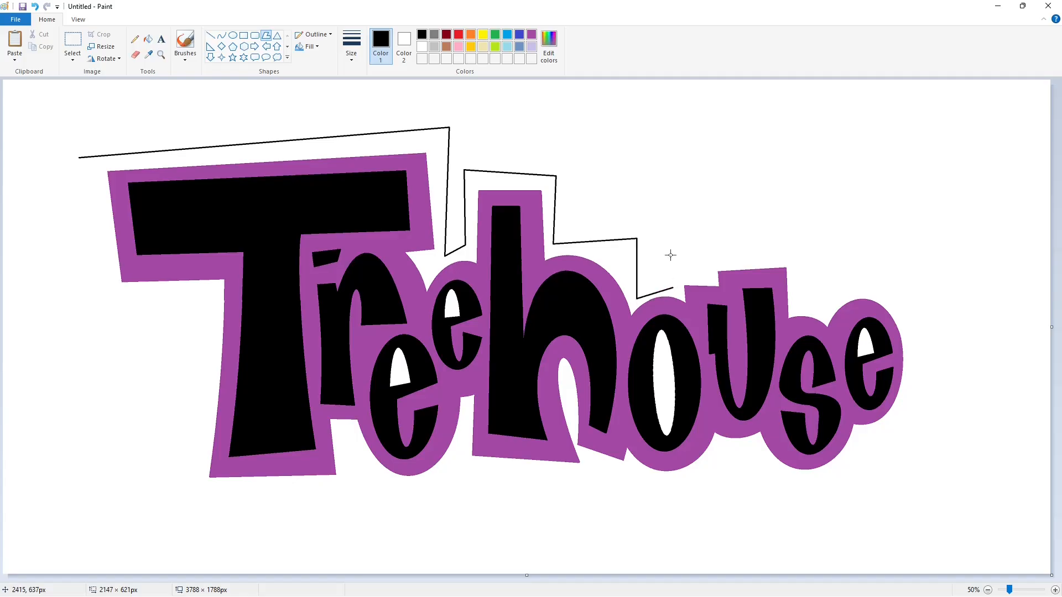
{"action": "left_click", "coordinate": [803, 254]}
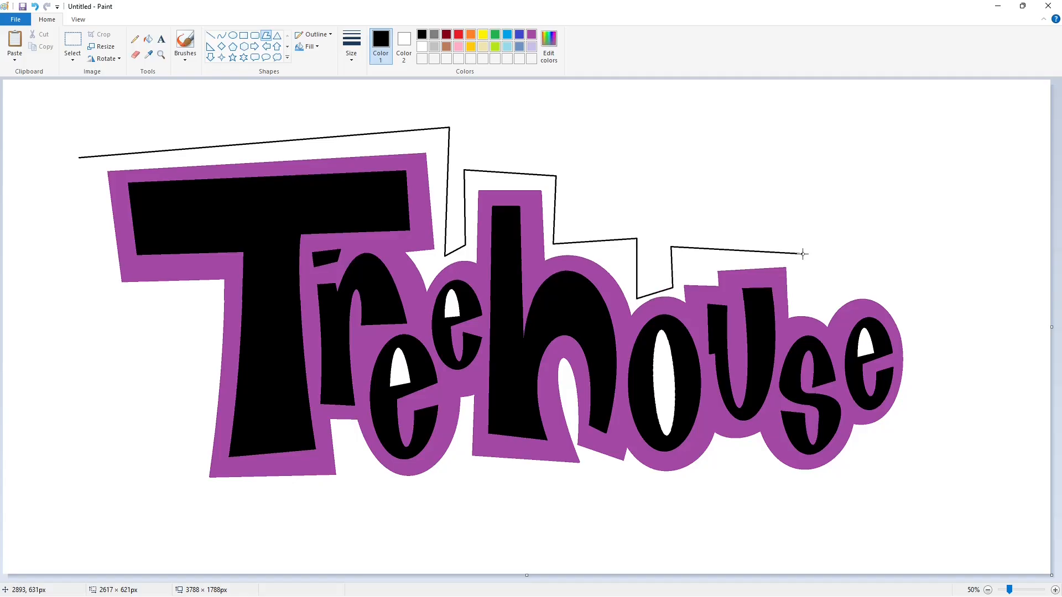
{"action": "left_click", "coordinate": [800, 298]}
{"action": "left_click", "coordinate": [910, 289]}
Continue the angular outline around the last e and beneath the word to the right side of the T's base
{"action": "left_click", "coordinate": [915, 478]}
{"action": "left_click", "coordinate": [755, 484]}
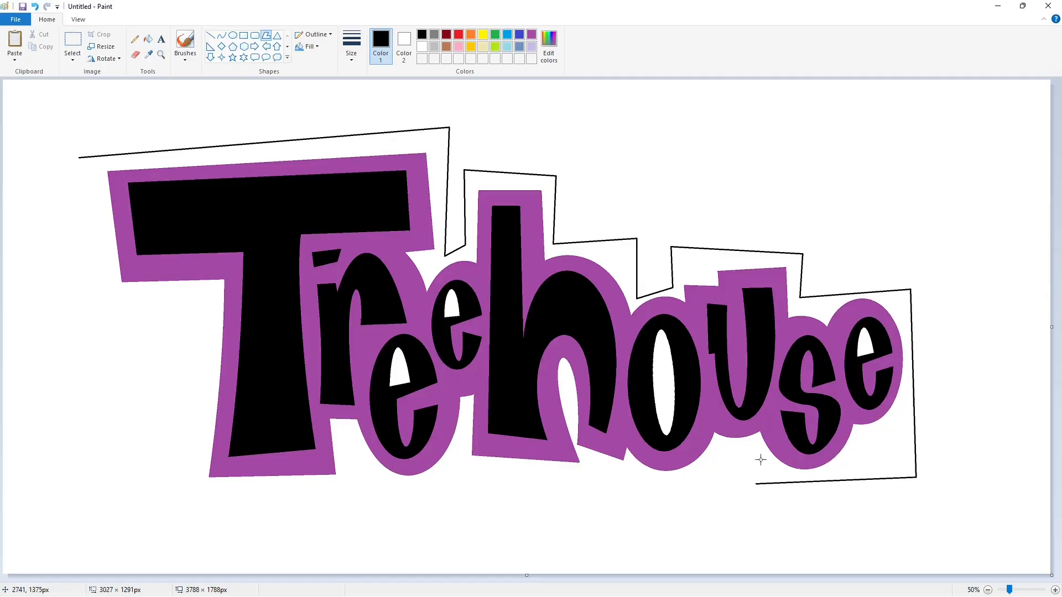
{"action": "left_click", "coordinate": [716, 446]}
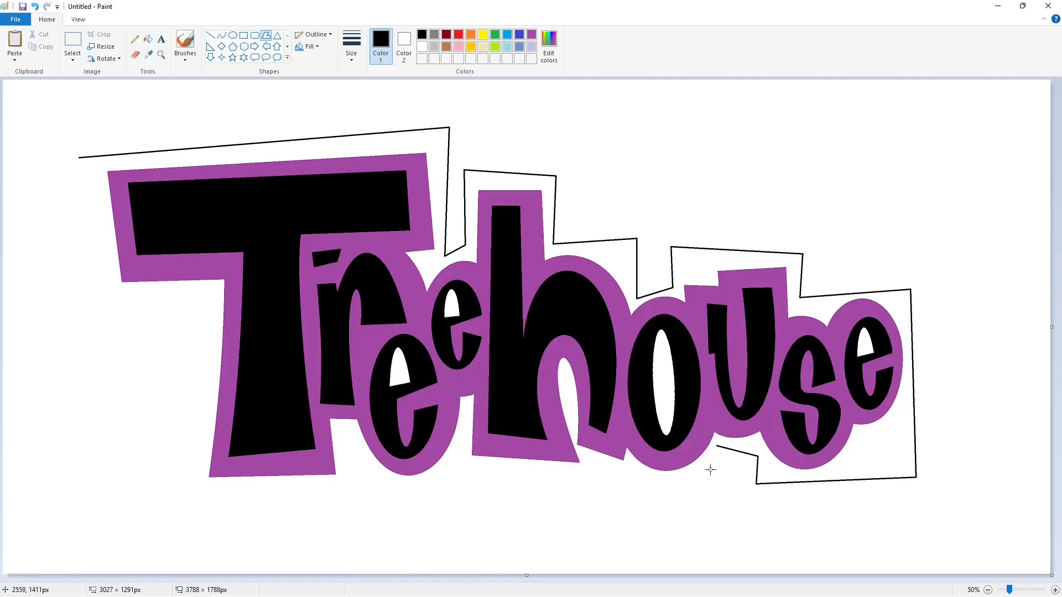
{"action": "left_click", "coordinate": [624, 488]}
{"action": "left_click", "coordinate": [600, 491]}
{"action": "left_click", "coordinate": [460, 482]}
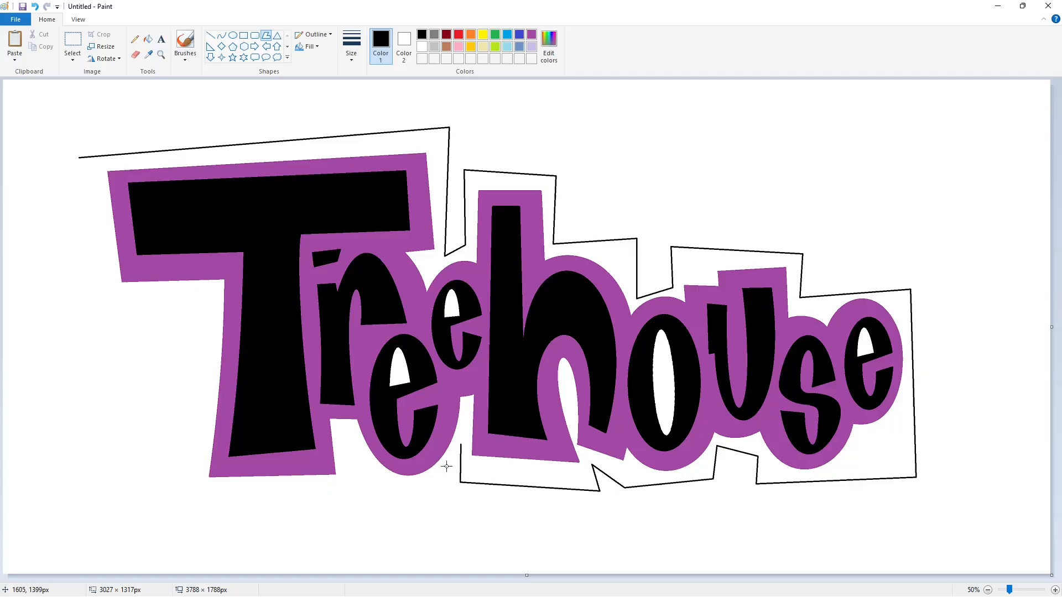
{"action": "left_click", "coordinate": [446, 466]}
{"action": "left_click", "coordinate": [364, 484]}
{"action": "left_click", "coordinate": [363, 453]}
{"action": "left_click", "coordinate": [349, 452]}
{"action": "left_click", "coordinate": [343, 504]}
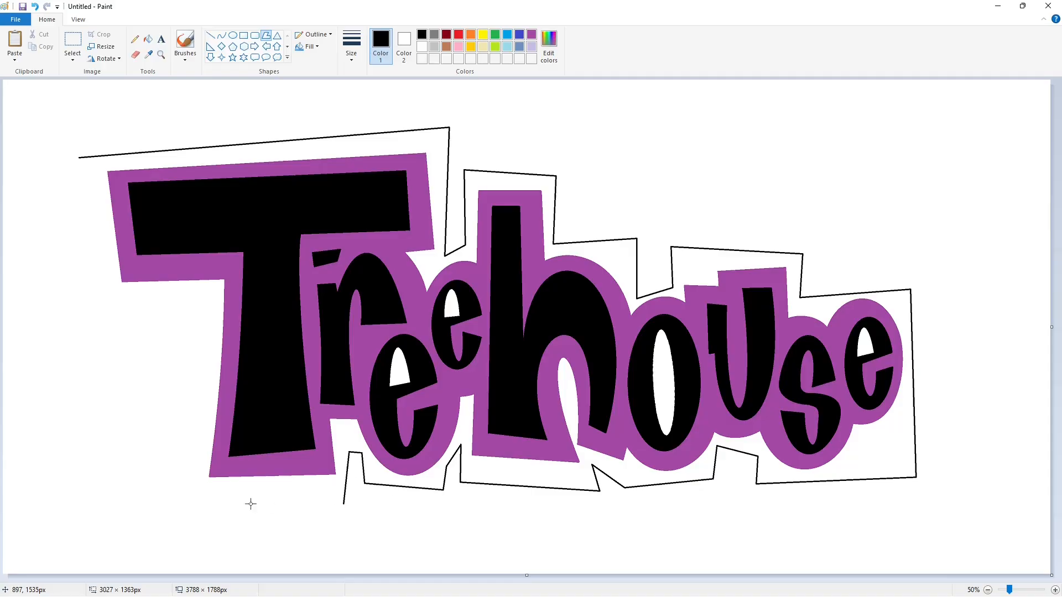
Close the outline along the T's base and left side, and fill the area between it and the purple border black
{"action": "left_click", "coordinate": [173, 499]}
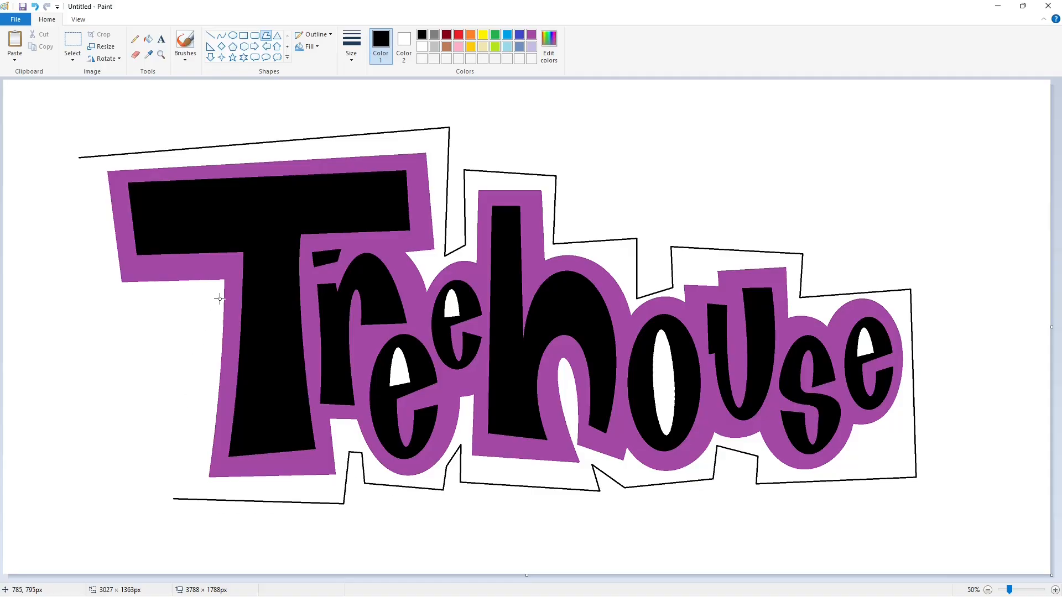
{"action": "left_click", "coordinate": [105, 293]}
{"action": "left_click", "coordinate": [79, 158]}
{"action": "left_click", "coordinate": [148, 38]}
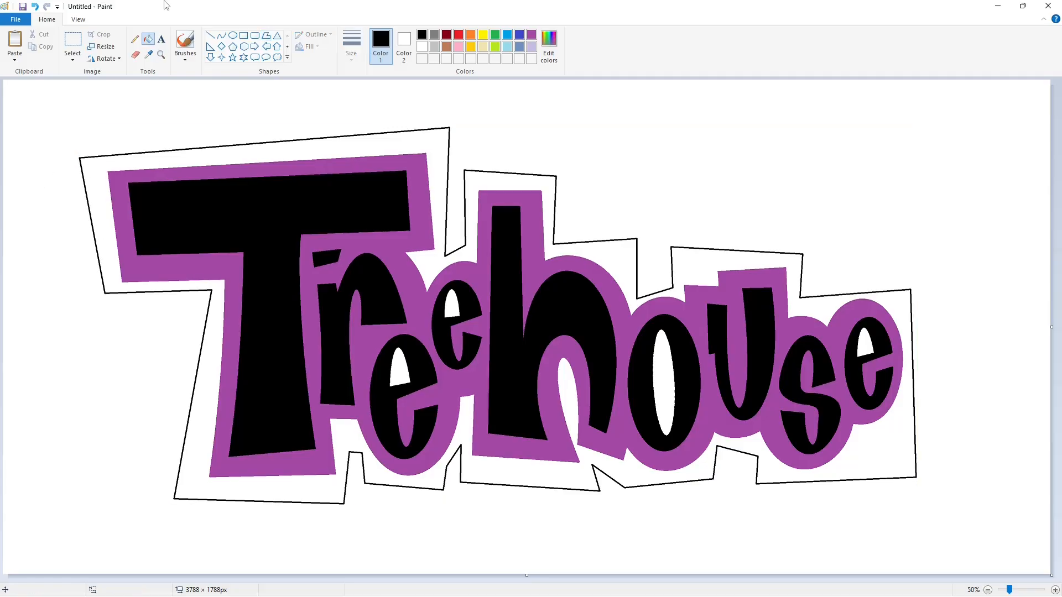
{"action": "left_click", "coordinate": [245, 149]}
Mix a custom very dark brown with red 39, green 24 and blue 16, starting from the palette brown
{"action": "double_click", "coordinate": [446, 46]}
{"action": "left_click", "coordinate": [643, 319]}
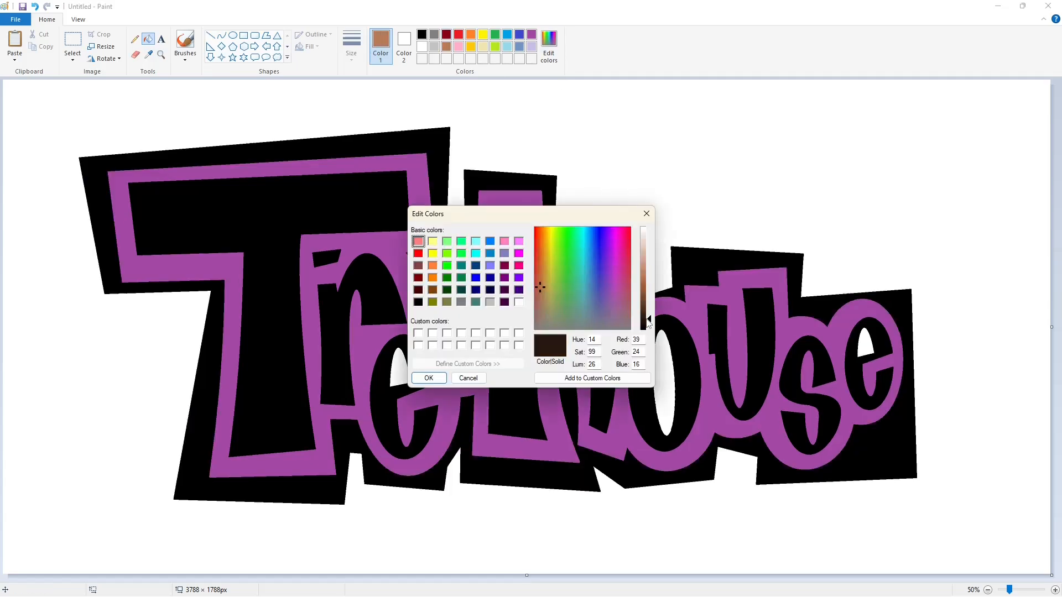
{"action": "left_click", "coordinate": [436, 381]}
Fill all nine black letters of the word with the standard palette green
{"action": "left_click", "coordinate": [495, 34]}
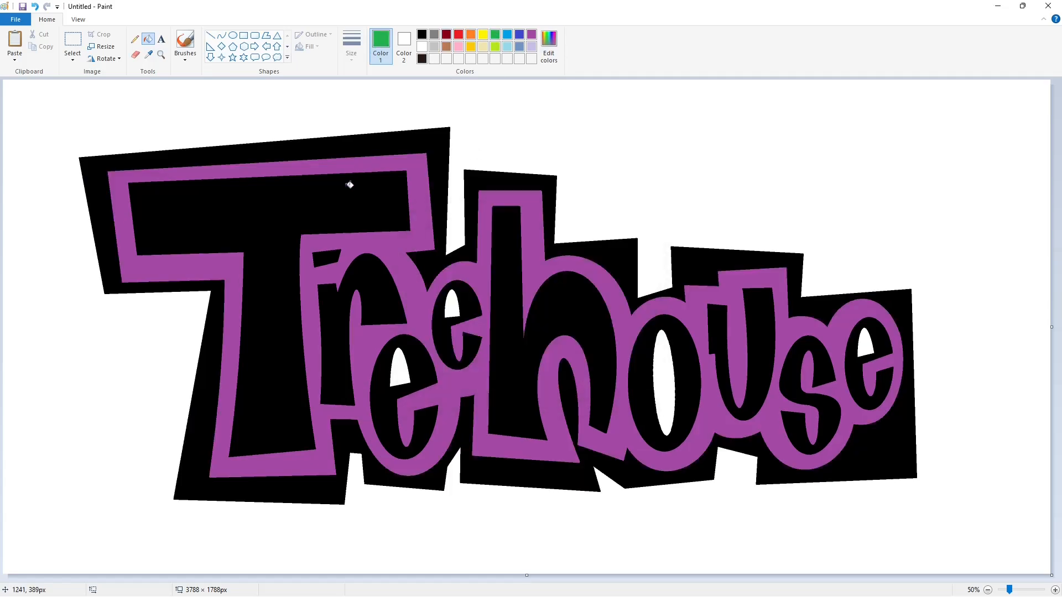
{"action": "left_click", "coordinate": [349, 184]}
{"action": "left_click", "coordinate": [373, 304]}
{"action": "left_click", "coordinate": [420, 358]}
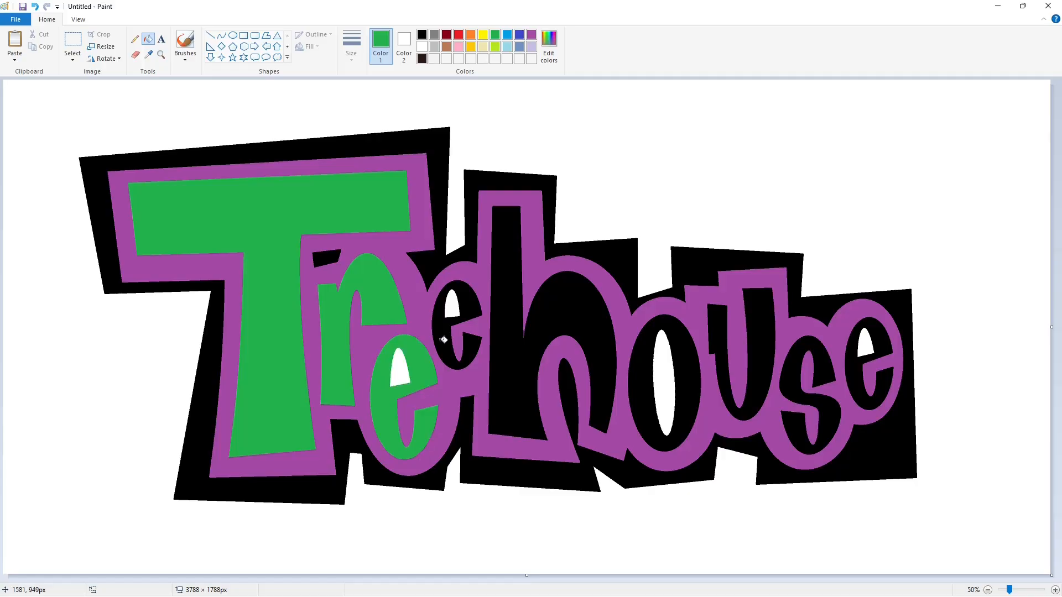
{"action": "left_click", "coordinate": [444, 339]}
{"action": "left_click", "coordinate": [506, 330]}
{"action": "left_click", "coordinate": [642, 398]}
{"action": "left_click", "coordinate": [724, 327]}
{"action": "left_click", "coordinate": [793, 364]}
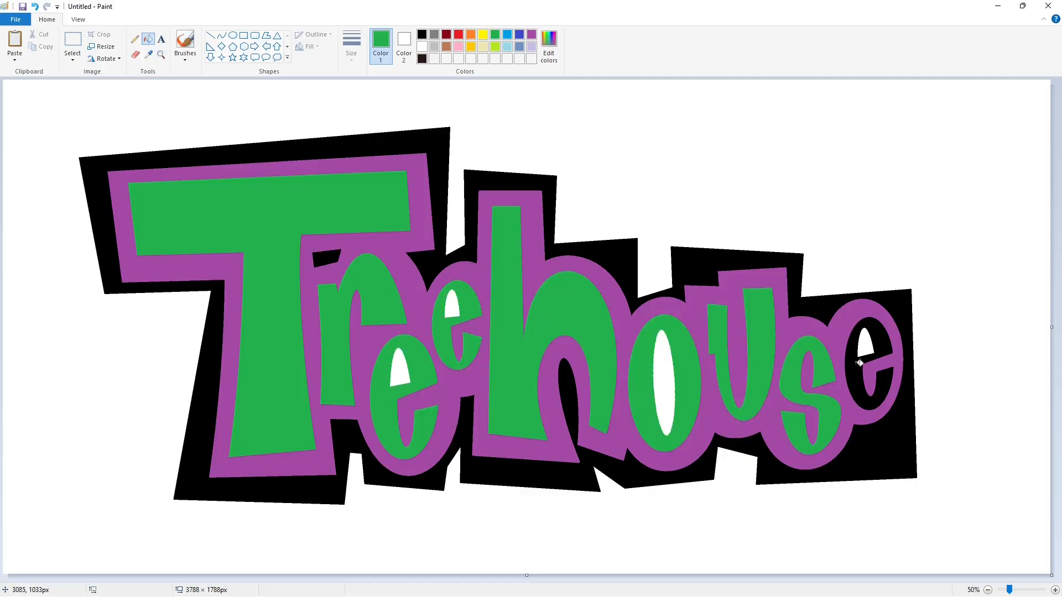
{"action": "left_click", "coordinate": [858, 362]}
Fill the black outer area and the small shape between the T and the r with gold
{"action": "left_click", "coordinate": [422, 58]}
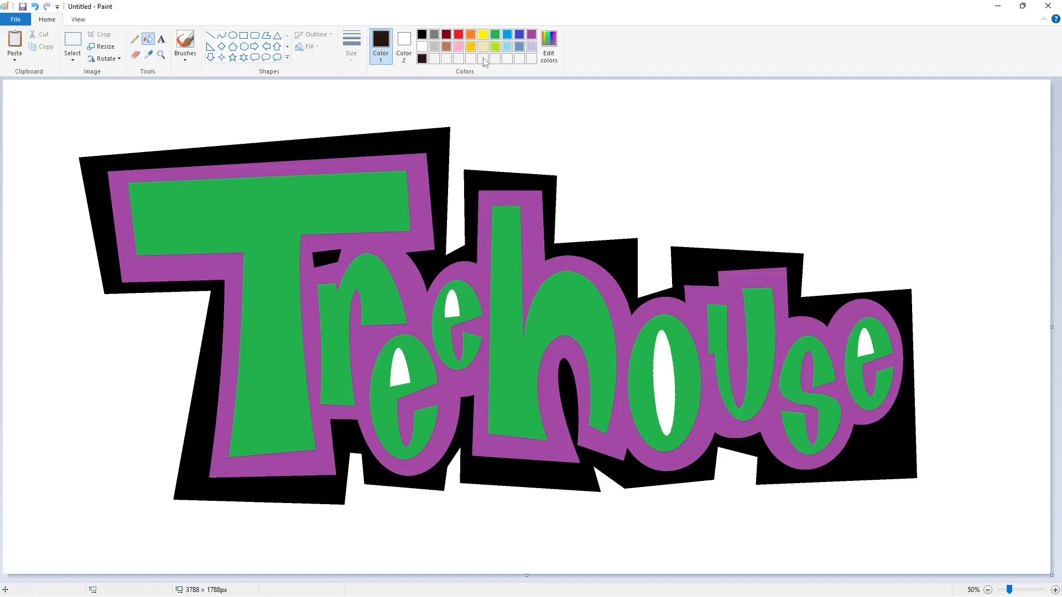
{"action": "left_click", "coordinate": [472, 47]}
{"action": "left_click", "coordinate": [442, 146]}
{"action": "left_click", "coordinate": [325, 256]}
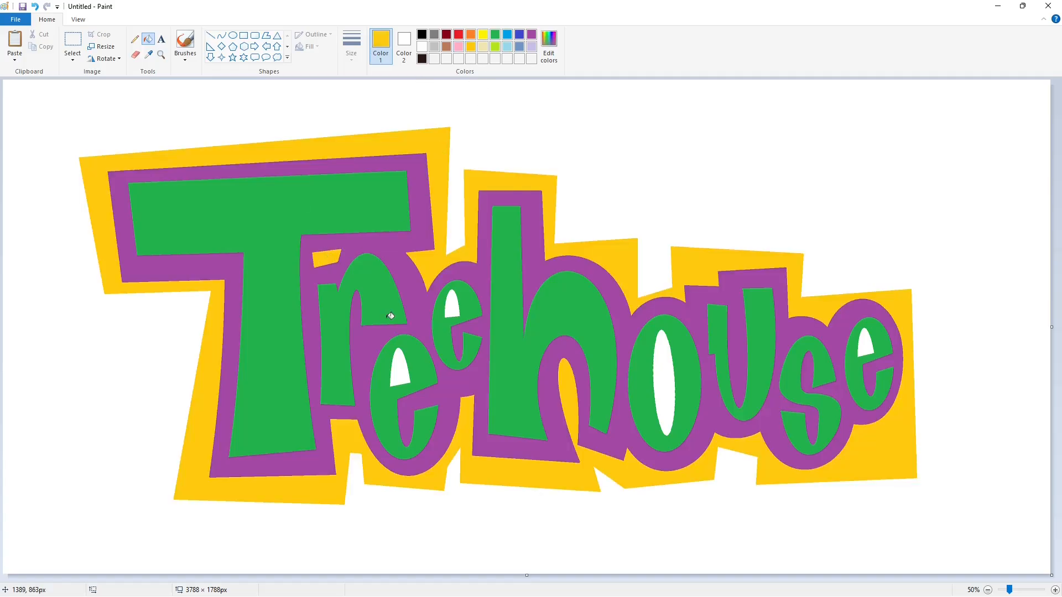
Fill the purple border and the white openings of the three e's and the o with the custom dark brown
{"action": "left_click", "coordinate": [422, 58]}
{"action": "left_click", "coordinate": [351, 162]}
{"action": "left_click", "coordinate": [400, 365]}
{"action": "left_click", "coordinate": [452, 304]}
{"action": "left_click", "coordinate": [664, 379]}
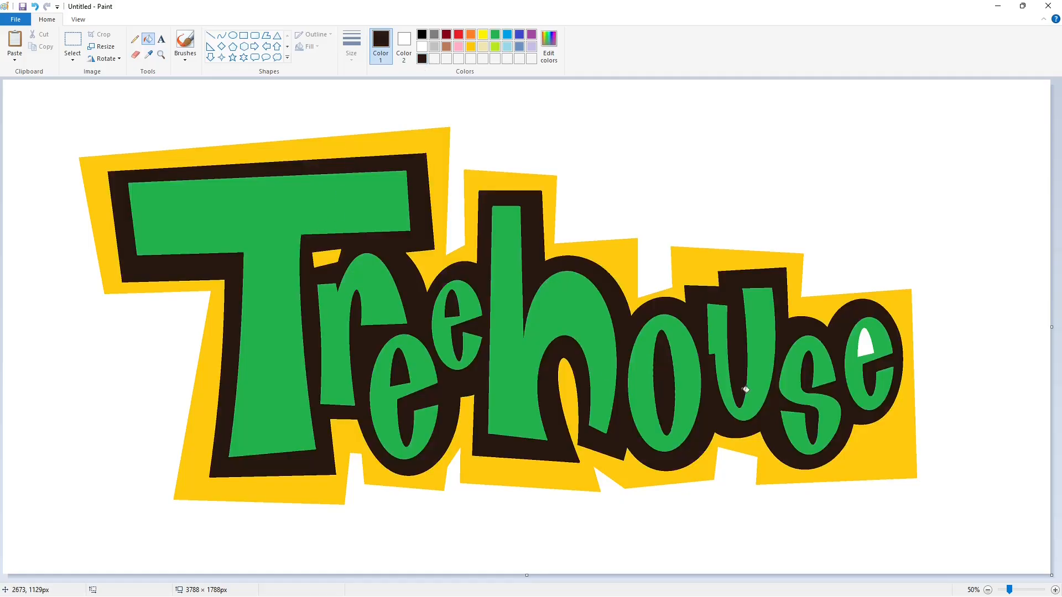
{"action": "left_click", "coordinate": [867, 341]}
Mix a custom yellowish green from the palette green with hue 59, saturation 150 and a slightly raised brightness
{"action": "left_click", "coordinate": [495, 34]}
{"action": "left_click", "coordinate": [548, 44]}
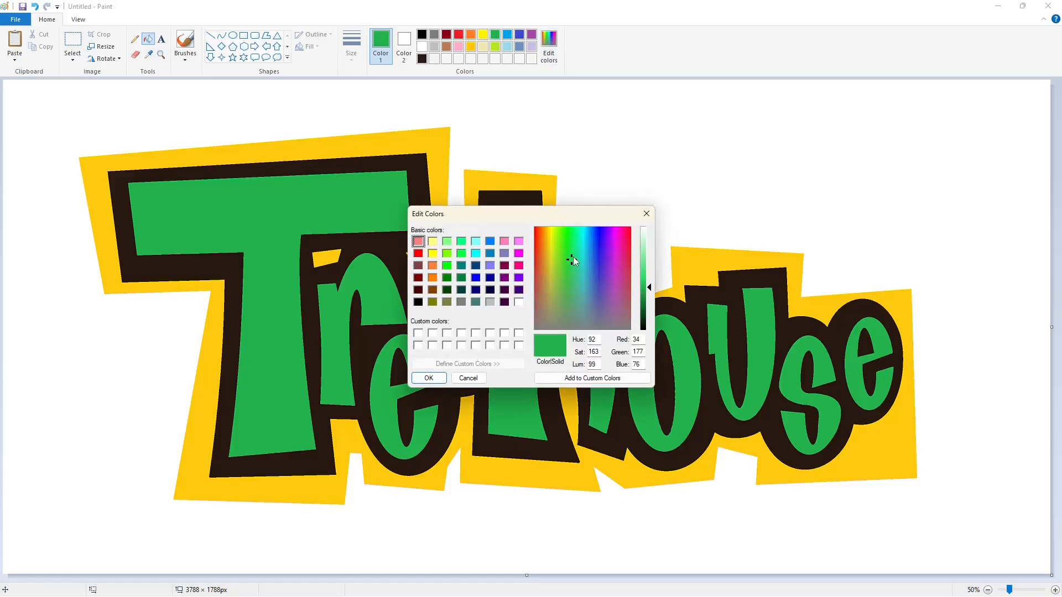
{"action": "mouse_move", "coordinate": [573, 257]}
{"action": "left_mouse_down"}
{"action": "mouse_move", "coordinate": [562, 244]}
{"action": "mouse_move", "coordinate": [558, 265]}
{"action": "left_mouse_up"}
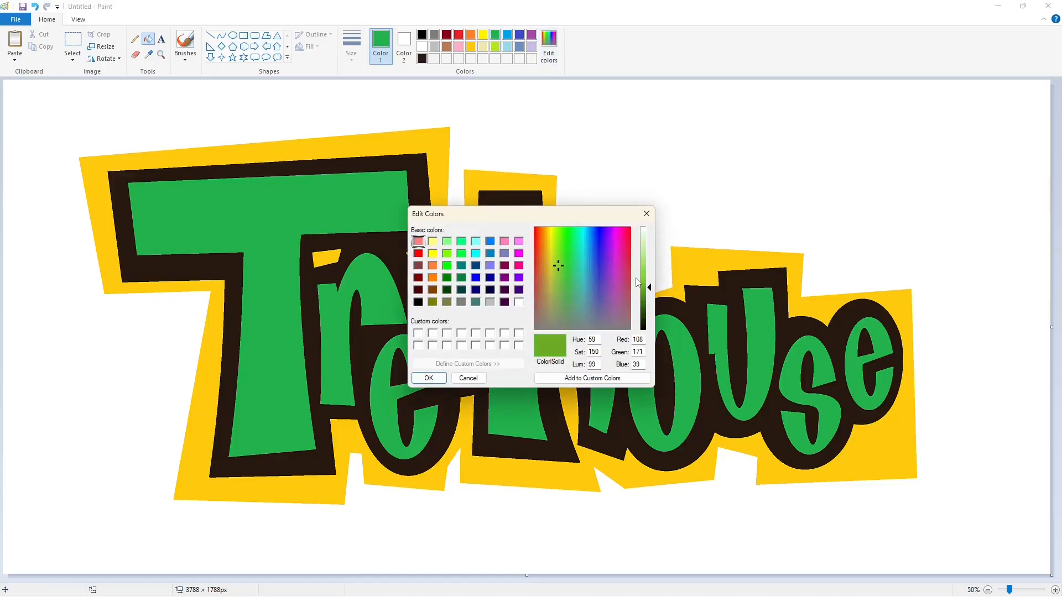
{"action": "left_click_drag", "start_coordinate": [637, 282], "coordinate": [643, 283]}
{"action": "left_click", "coordinate": [428, 378]}
Recolor all nine letters of the word with the custom yellowish green
{"action": "left_click", "coordinate": [377, 218]}
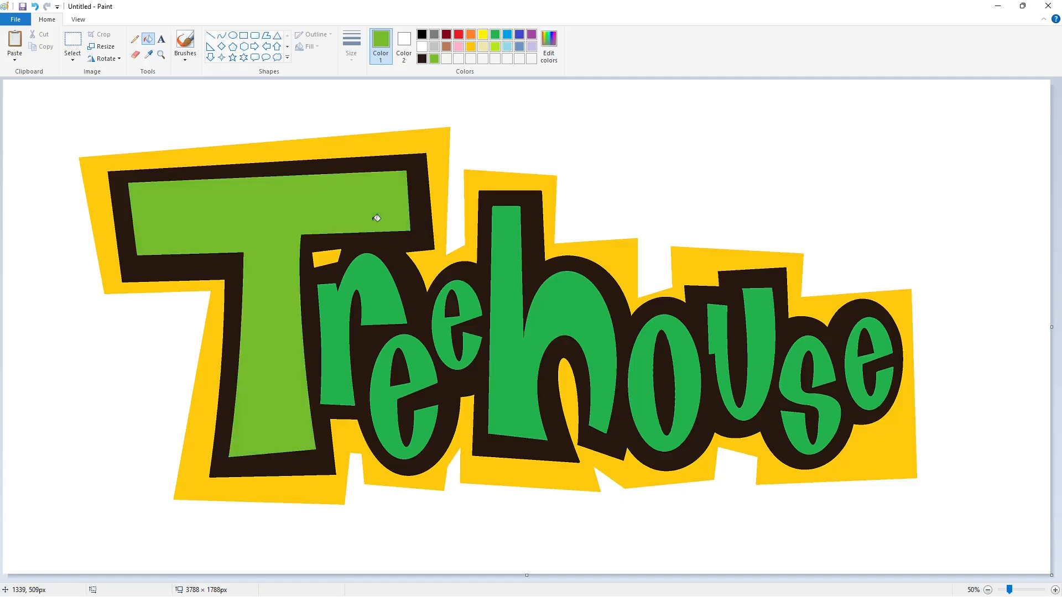
{"action": "left_click", "coordinate": [389, 293]}
{"action": "left_click", "coordinate": [414, 350]}
{"action": "left_click", "coordinate": [467, 343]}
{"action": "left_click", "coordinate": [502, 325]}
{"action": "left_click", "coordinate": [691, 356]}
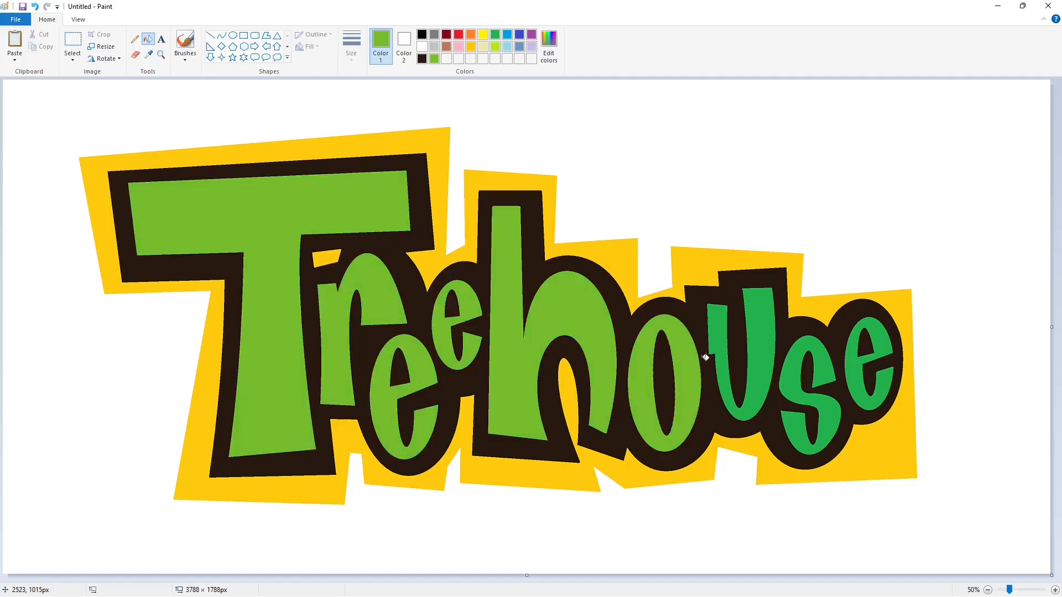
{"action": "left_click", "coordinate": [720, 347]}
{"action": "left_click", "coordinate": [815, 339]}
{"action": "left_click", "coordinate": [873, 354]}
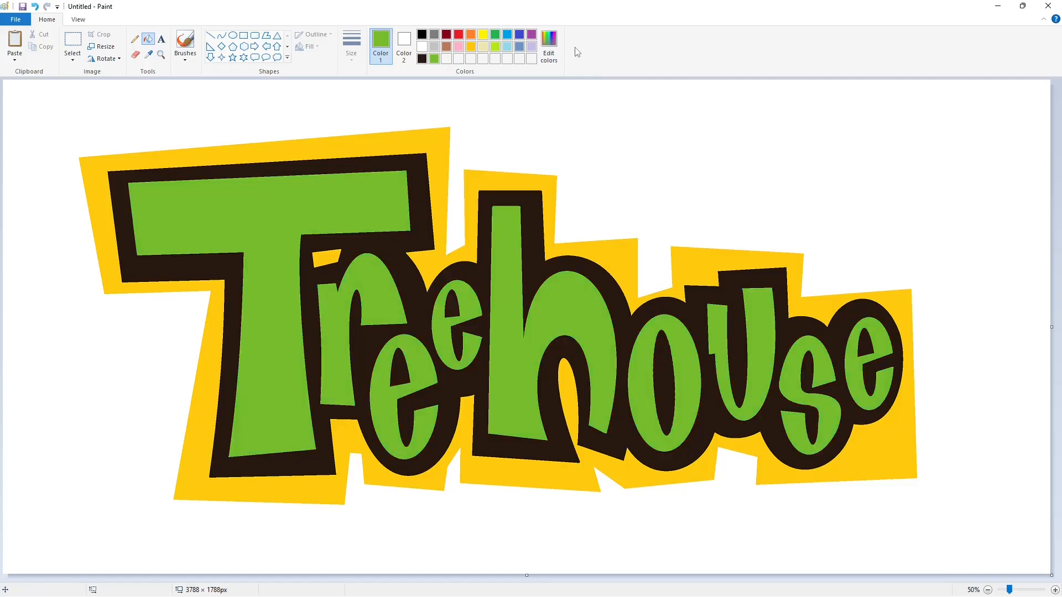